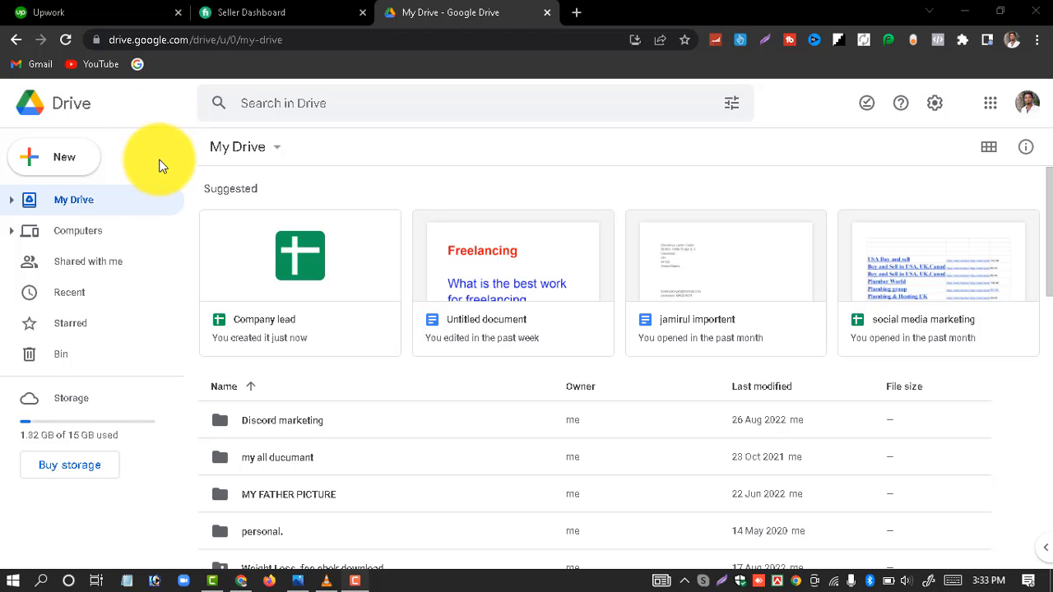
Step: Create a new blank Google Form from the Drive New menu
left_click(55, 169)
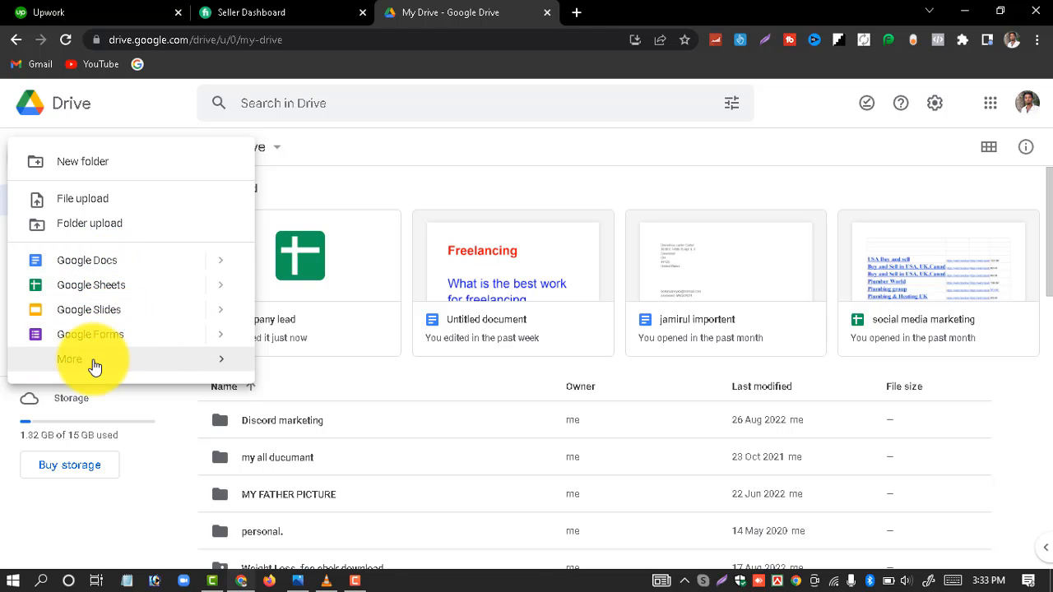
left_click(136, 340)
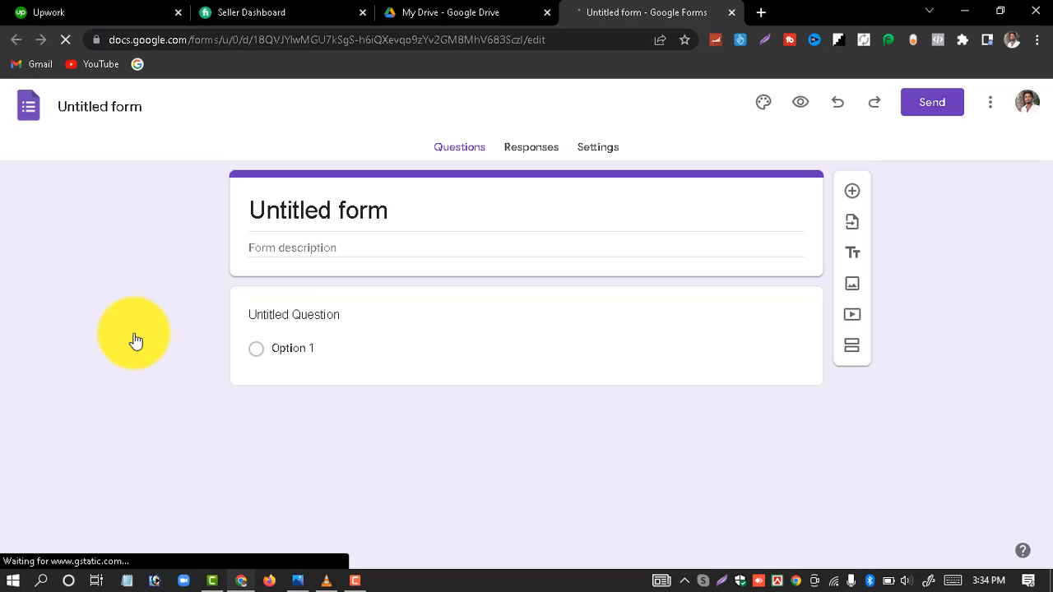
Step: Retitle the form 'Digital markeitng', cleaning up the misspelled letters
left_click(355, 211)
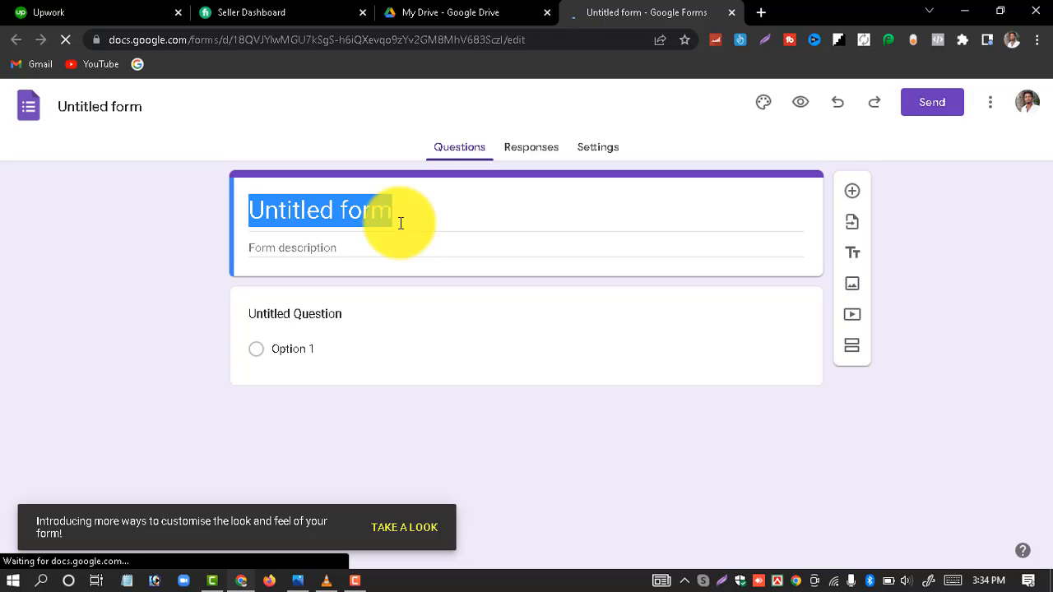
key("BackSpace")
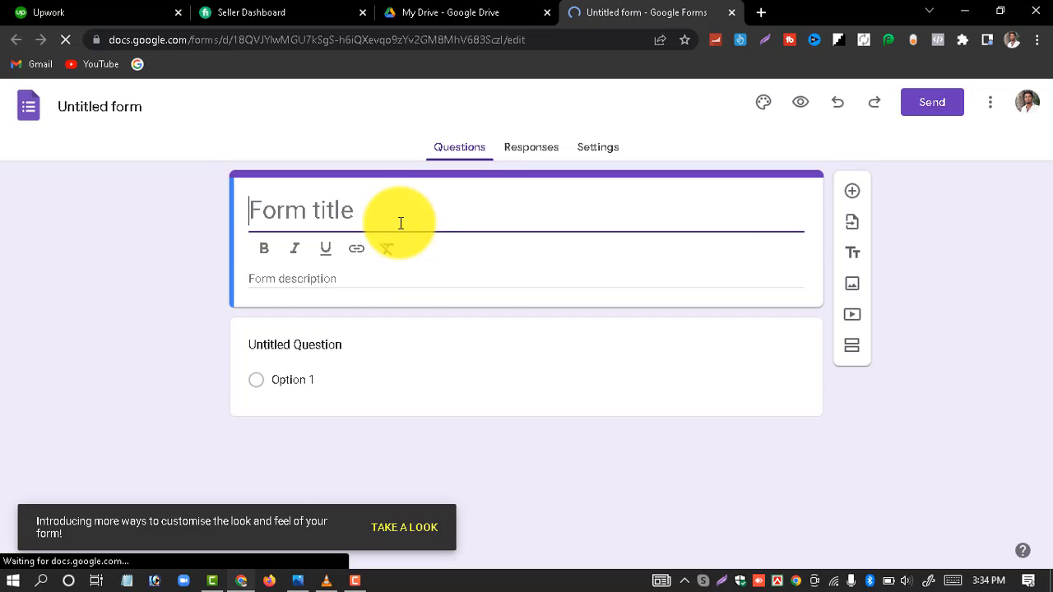
type("D")
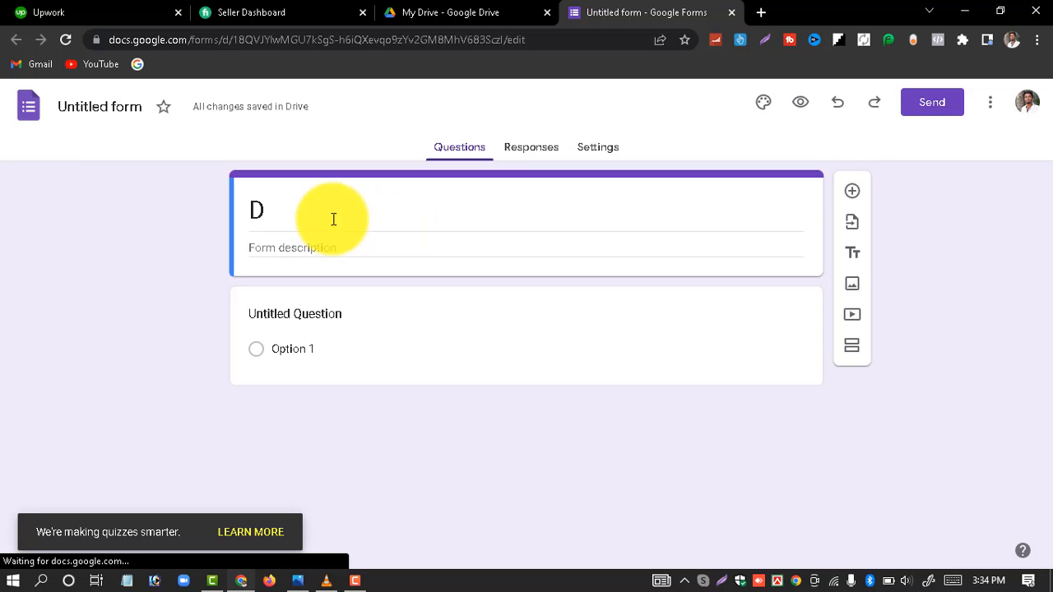
left_click(298, 217)
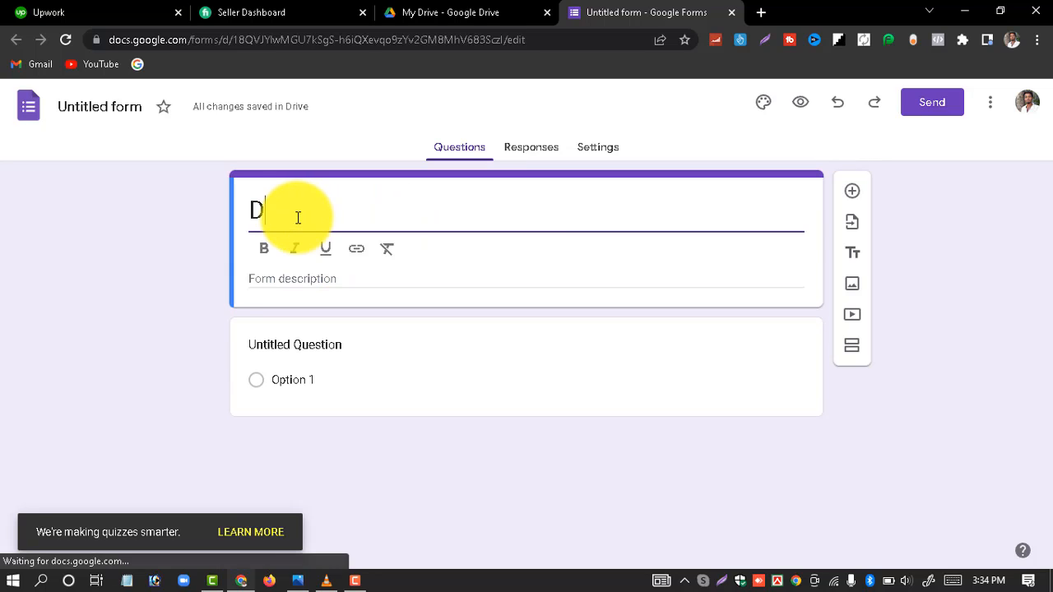
type("igita")
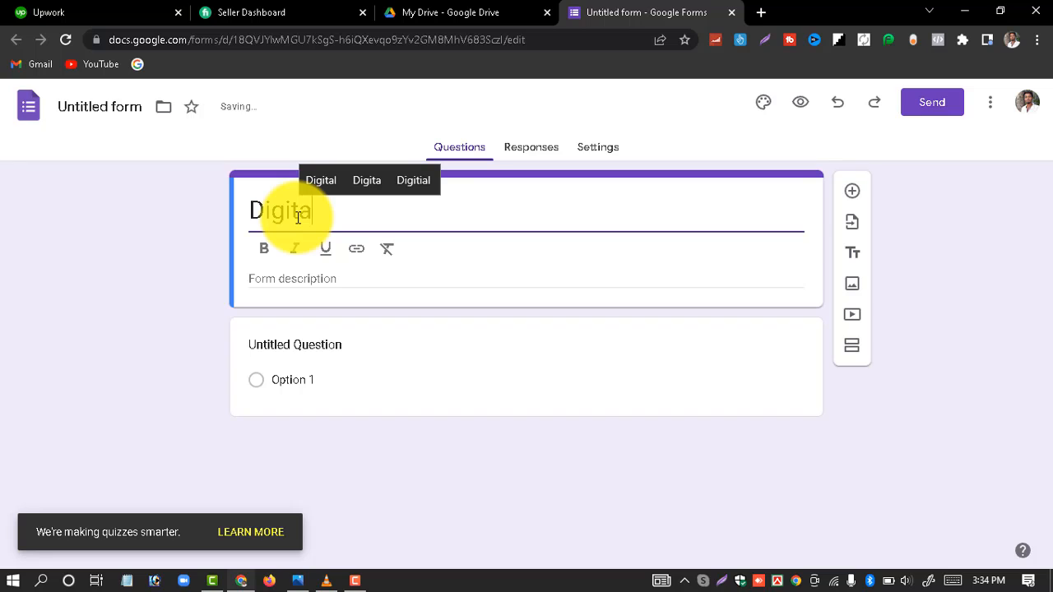
type("l markeitgn")
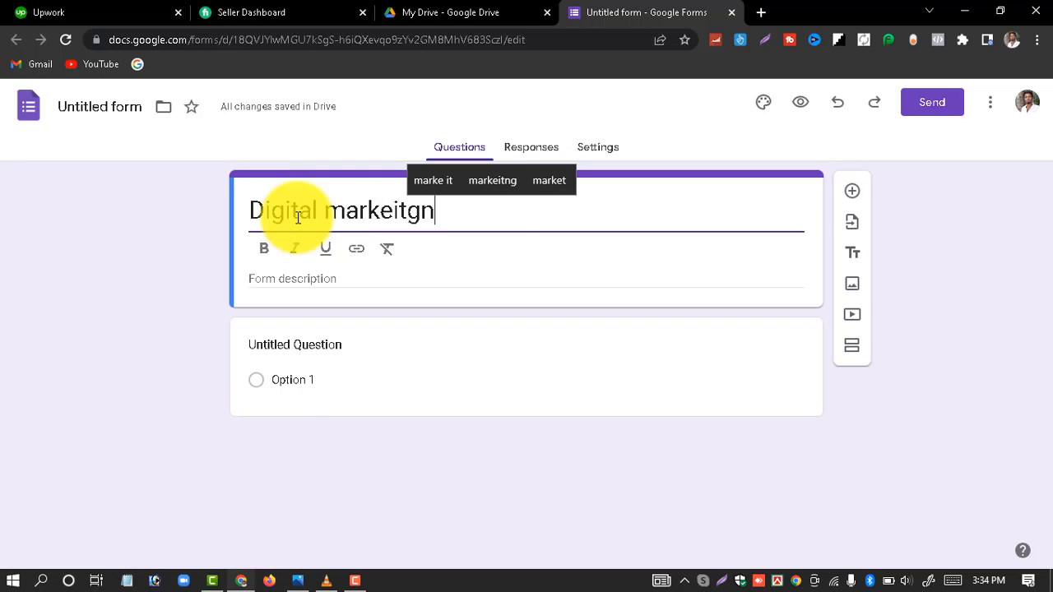
left_click(488, 180)
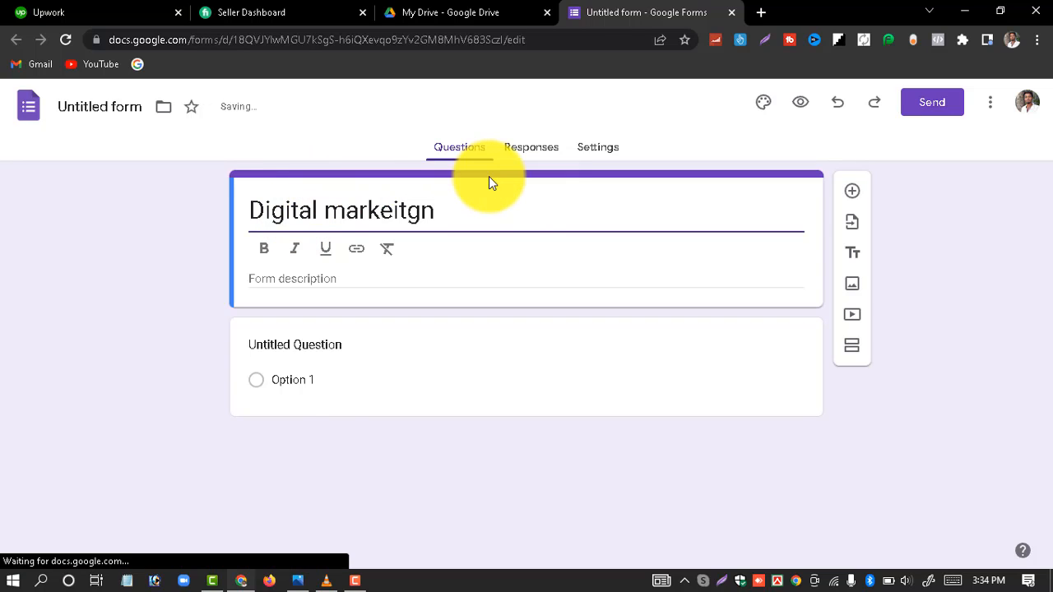
left_click(407, 213)
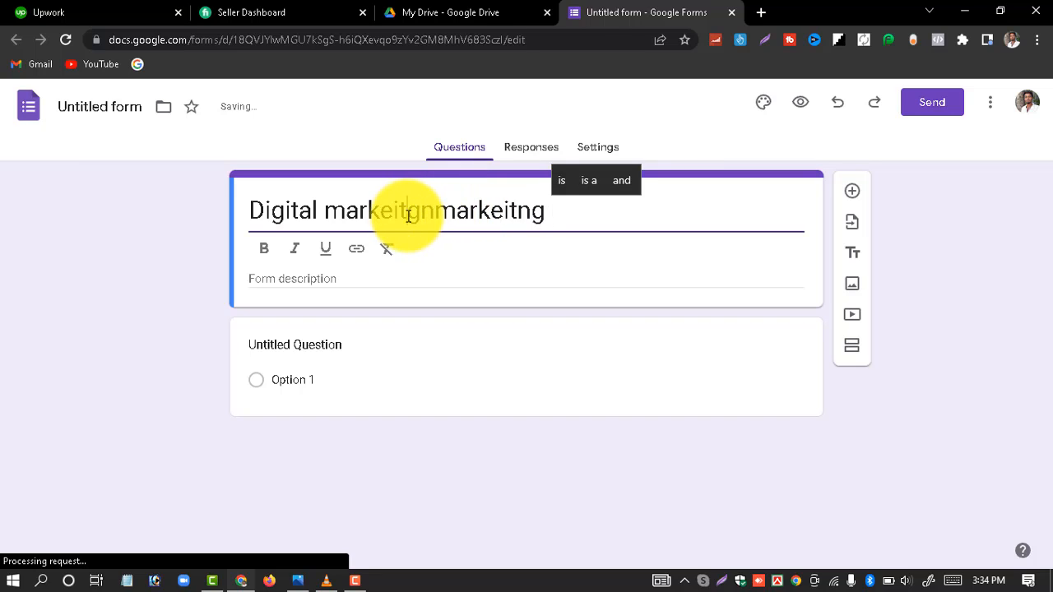
double_click(408, 216)
left_click(436, 212)
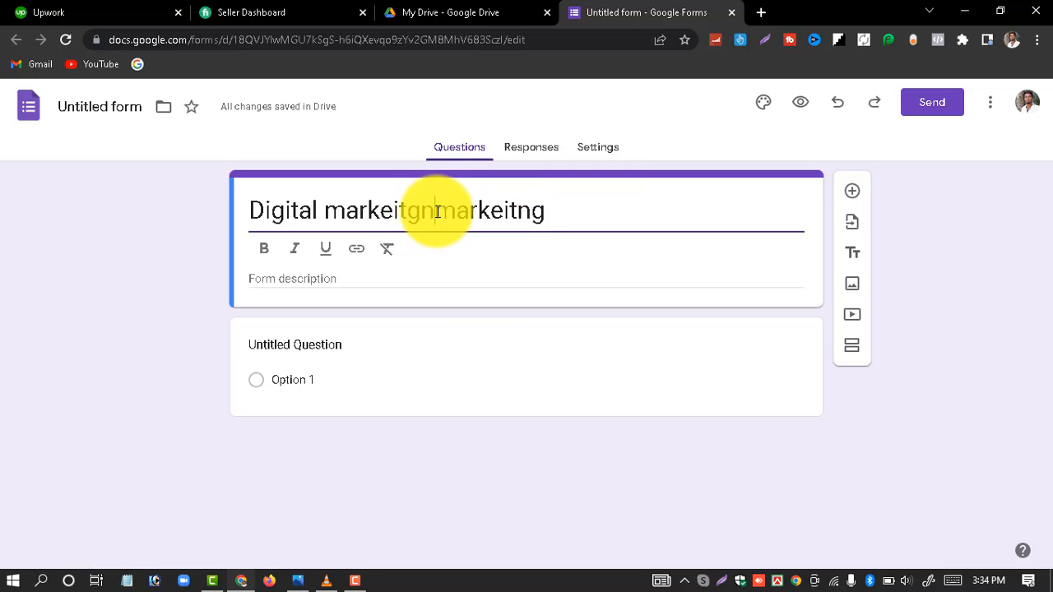
key("BackSpace")
key("BackSpace")
key("BackSpace")
key("BackSpace")
key("BackSpace")
key("BackSpace")
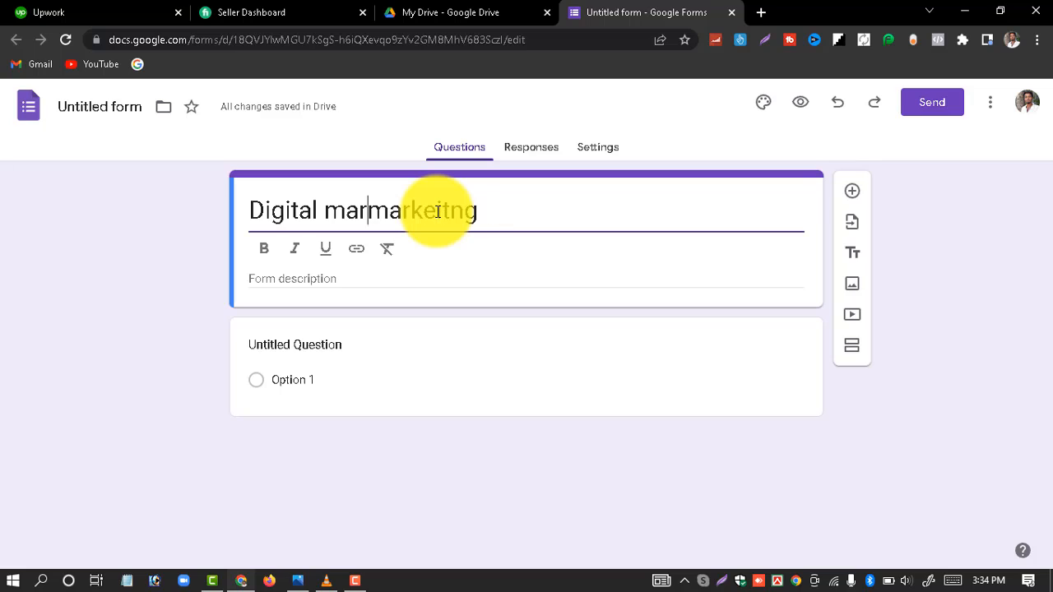
key("BackSpace")
key("BackSpace")
key("BackSpace")
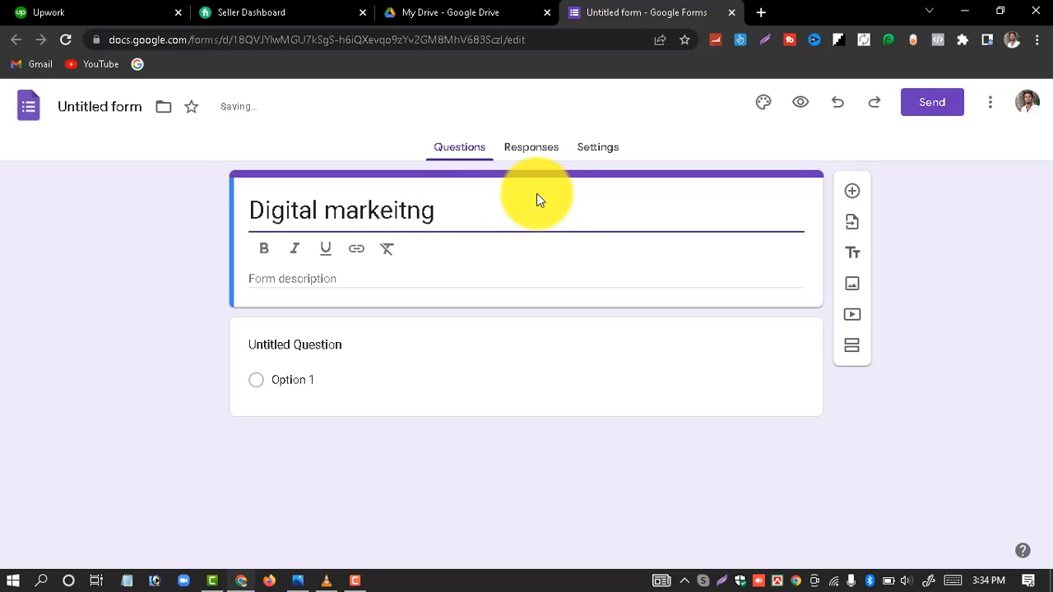
left_click(534, 215)
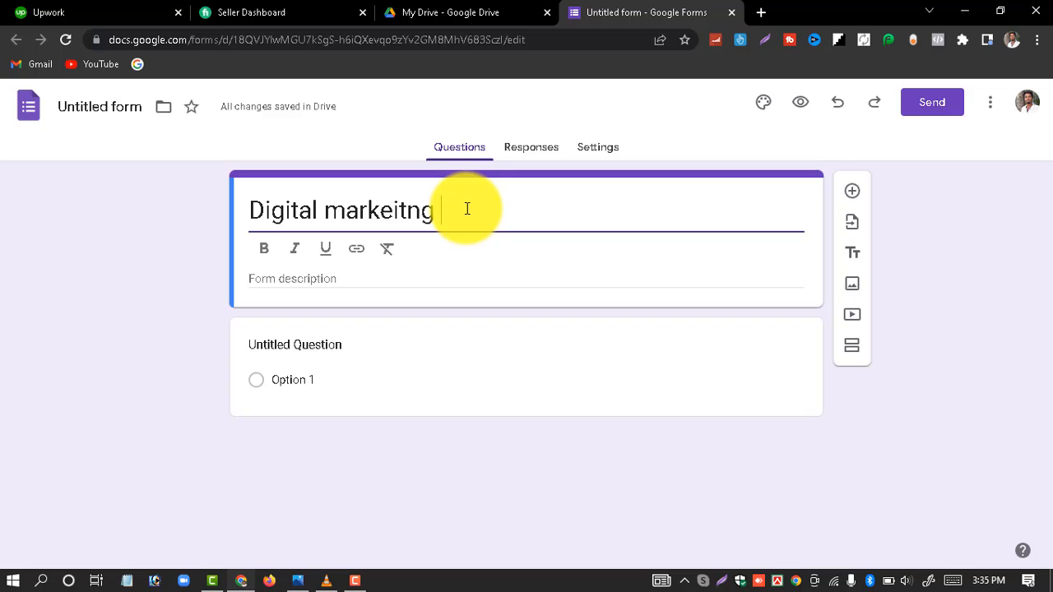
Step: Fill the form description with placeholder filler text
left_click(292, 283)
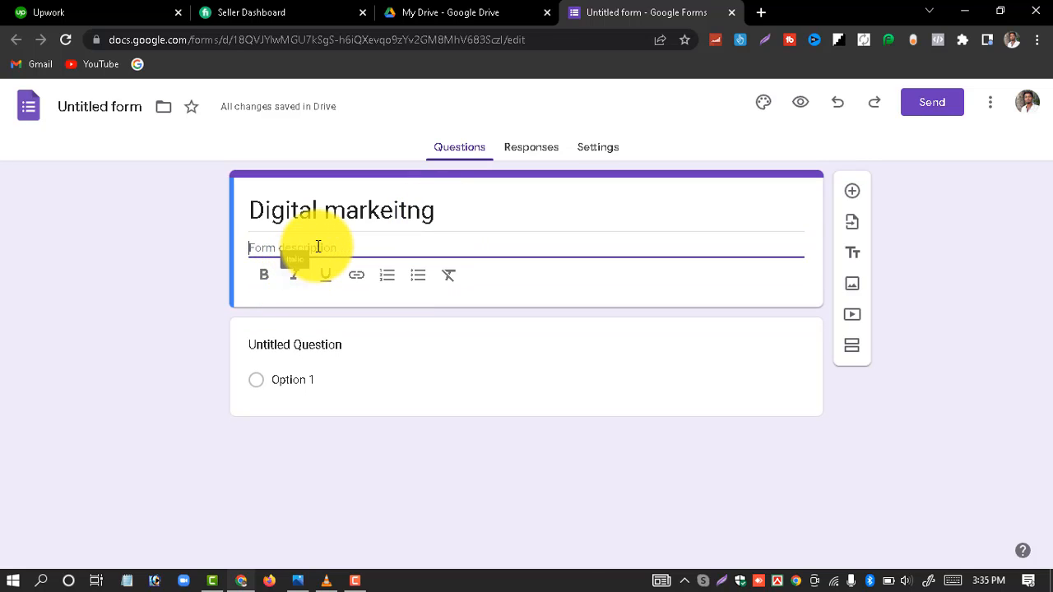
type("rtyuiiii")
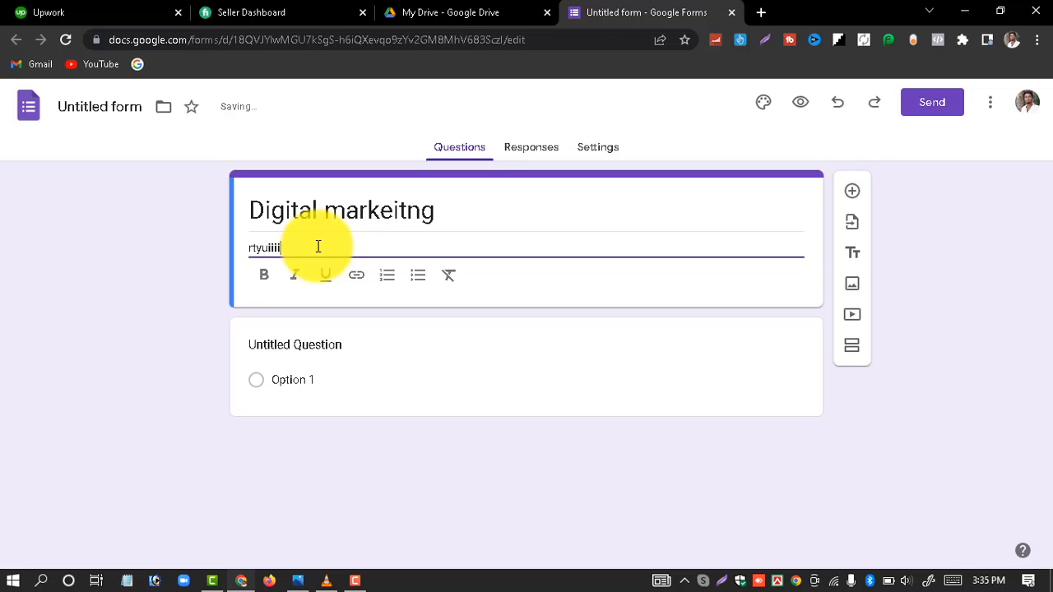
key("BackSpace")
key("BackSpace")
key("BackSpace")
key("BackSpace")
key("BackSpace")
key("BackSpace")
key("BackSpace")
key("BackSpace")
type("tgyhujikltgghjkljj")
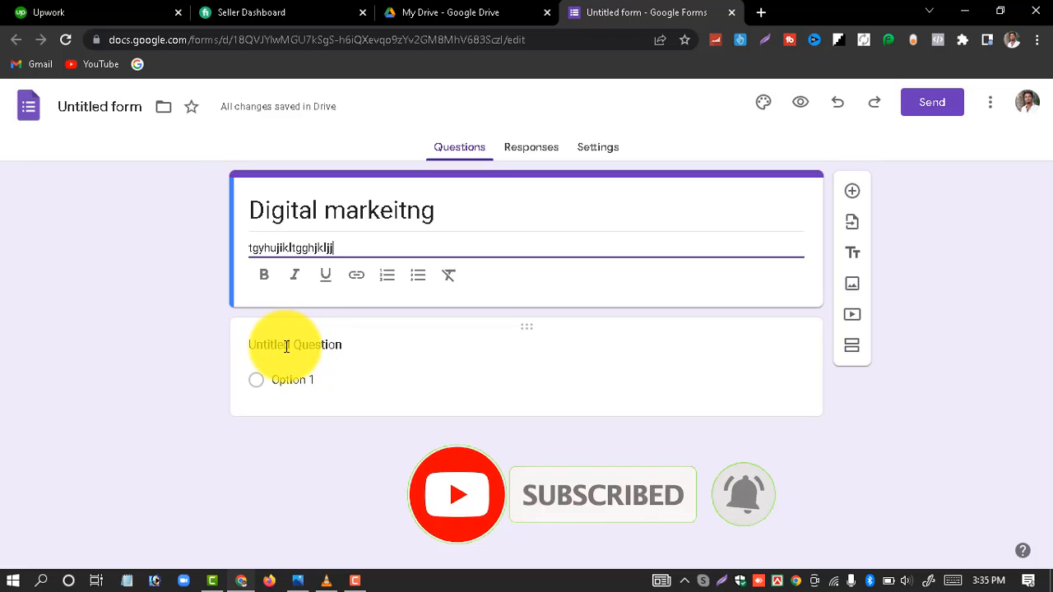
Step: Rename the default question to 'Full name' and insert a second question below it
left_click(287, 345)
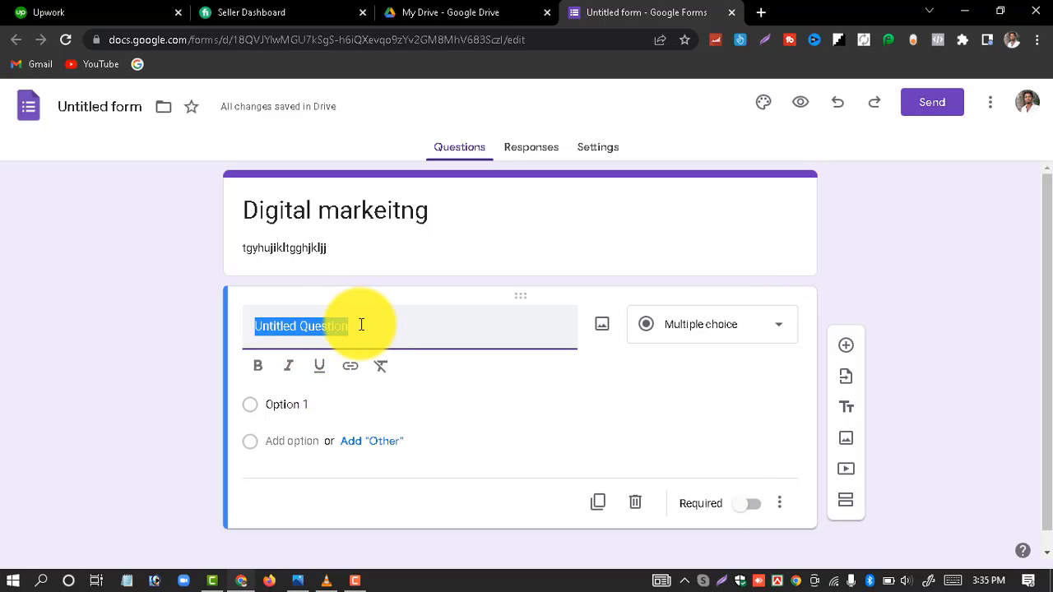
key("BackSpace")
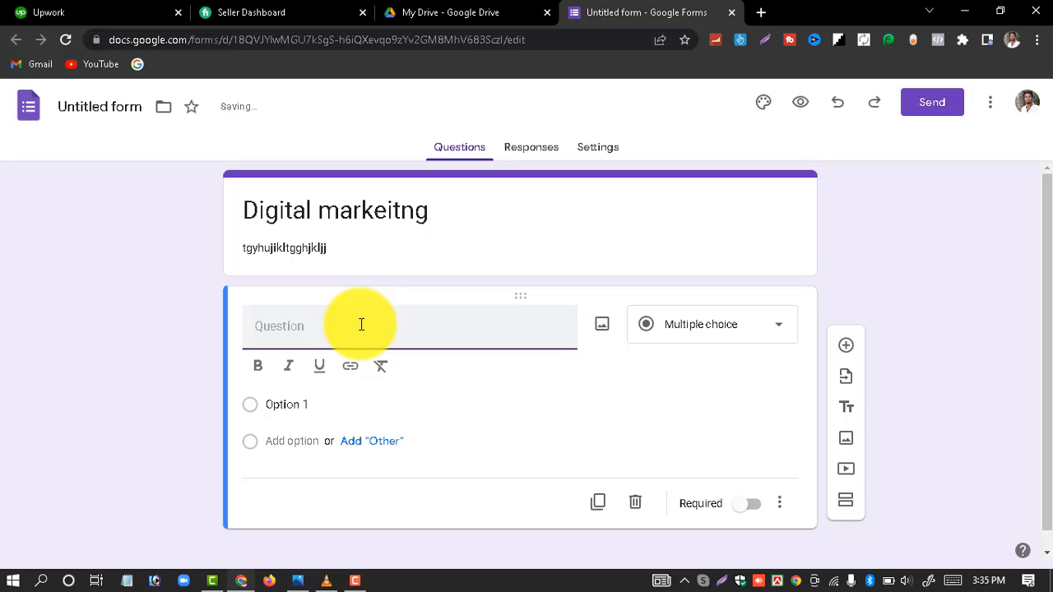
type("Fu")
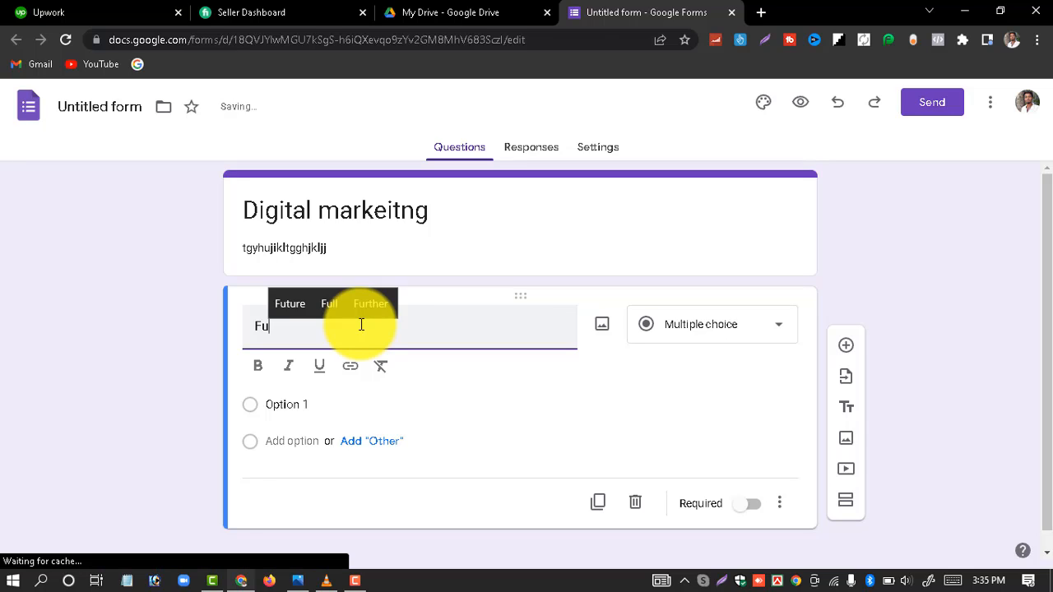
type("ll name")
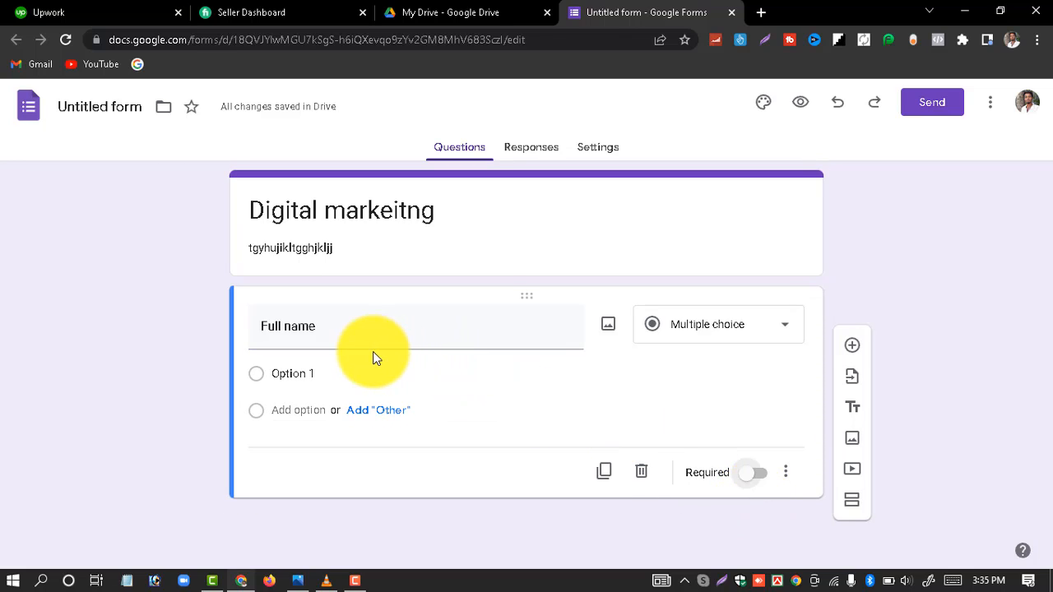
left_click(257, 382)
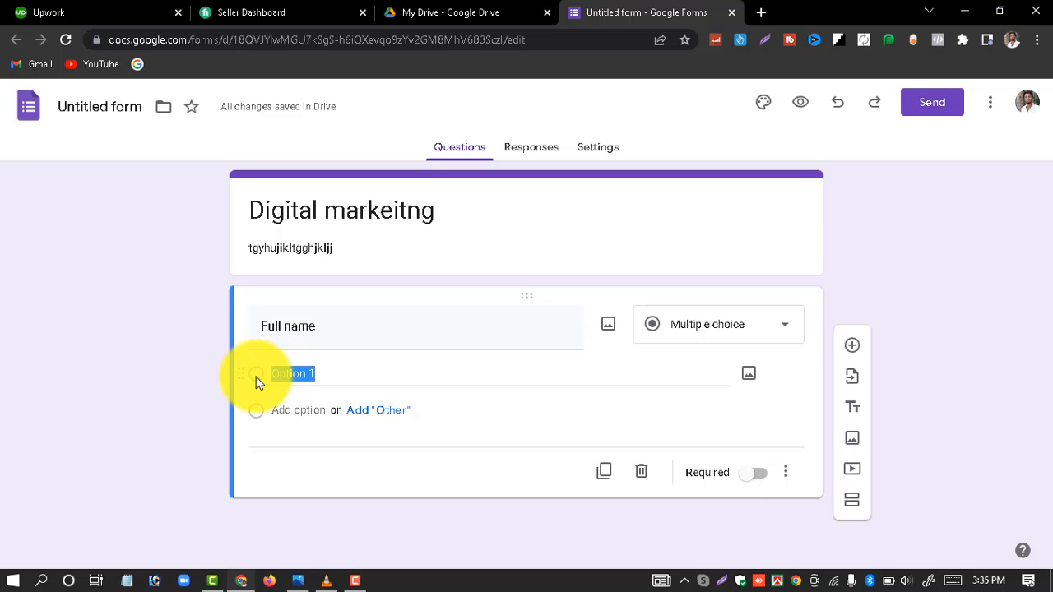
left_click(136, 362)
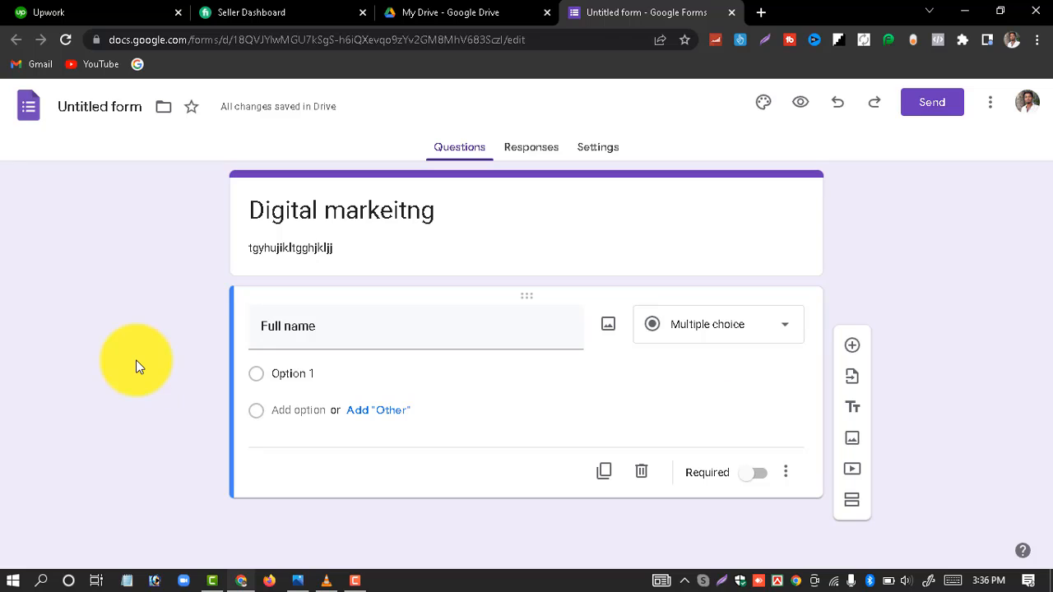
left_click(853, 348)
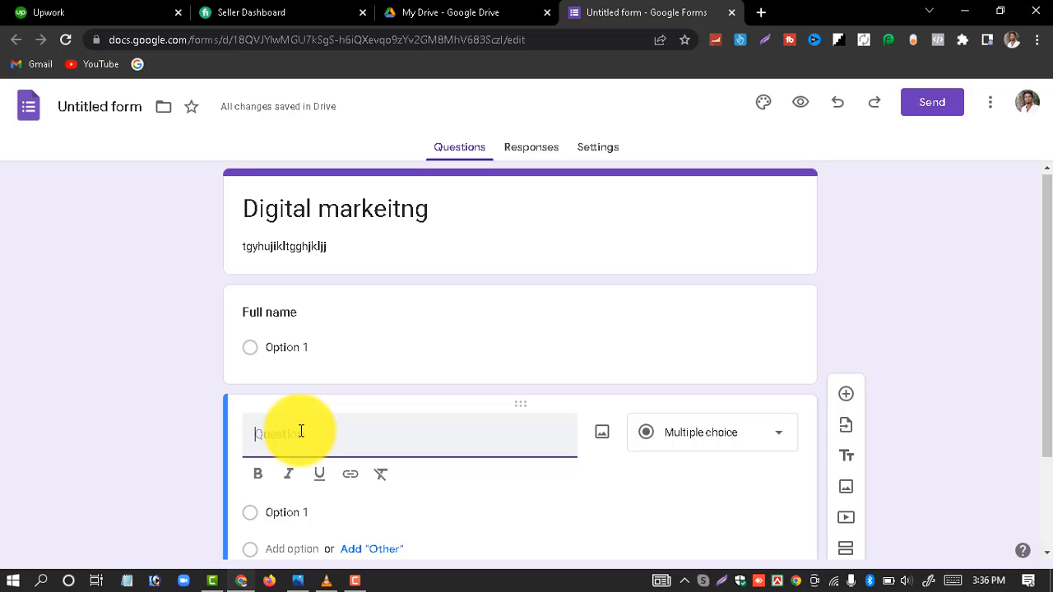
Step: Title the second question 'Phone number' as short answer; make it and 'Full name' required
type("Phon")
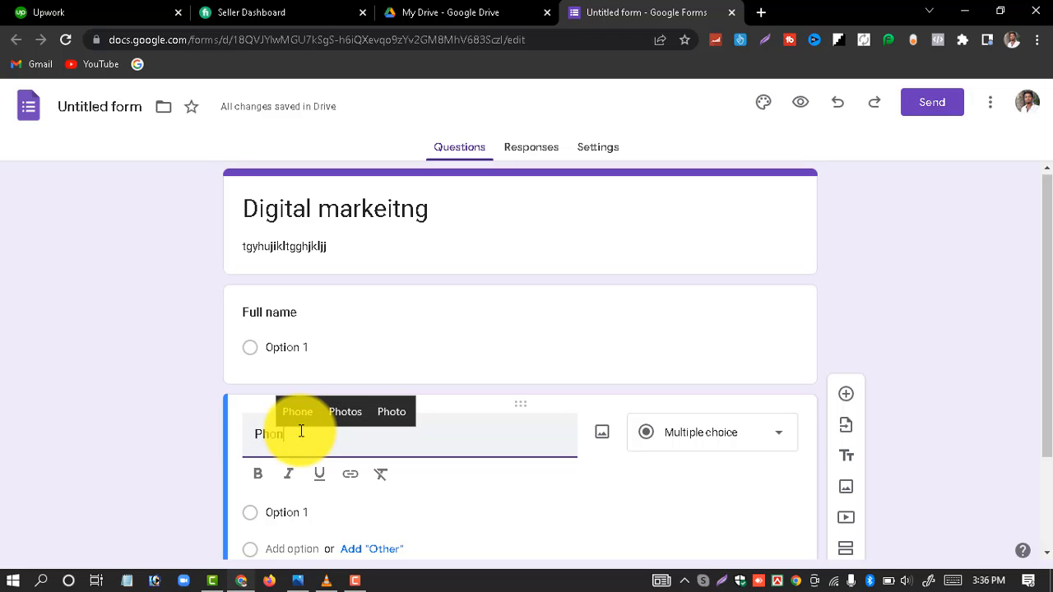
type("e number")
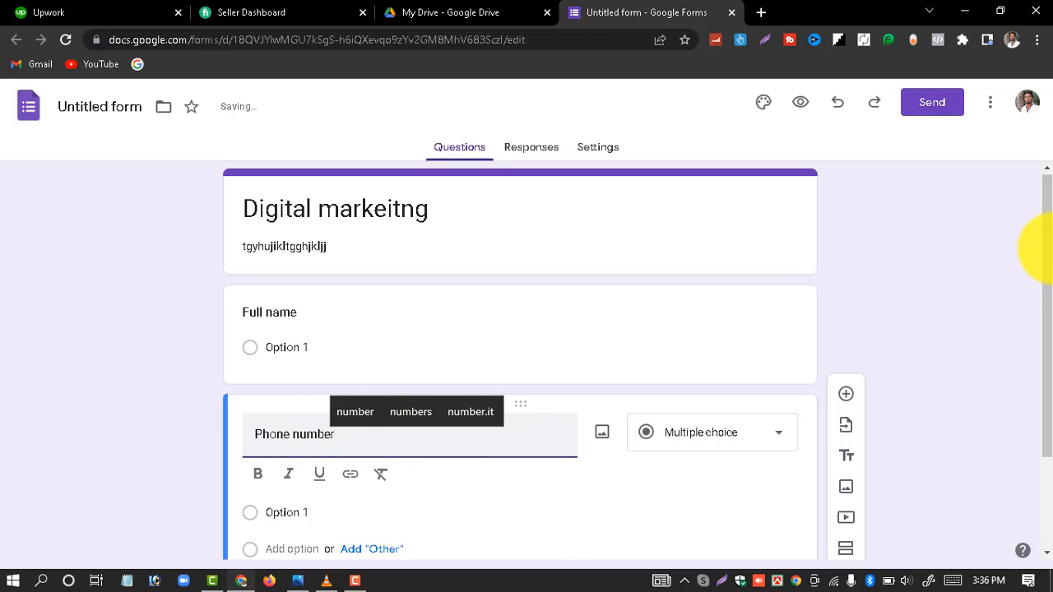
left_click_drag(1048, 284, 1048, 362)
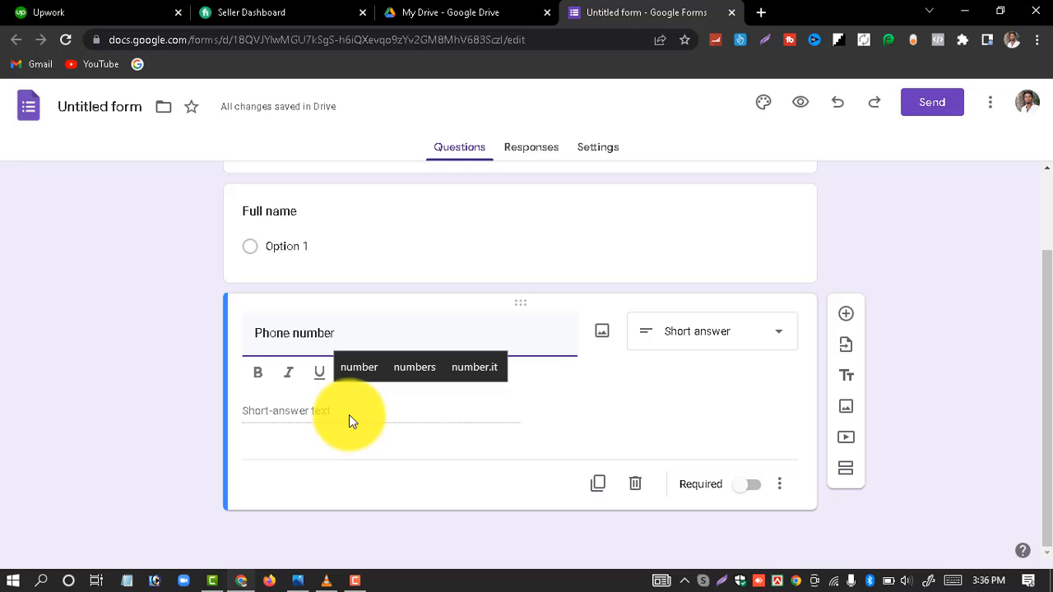
left_click(755, 491)
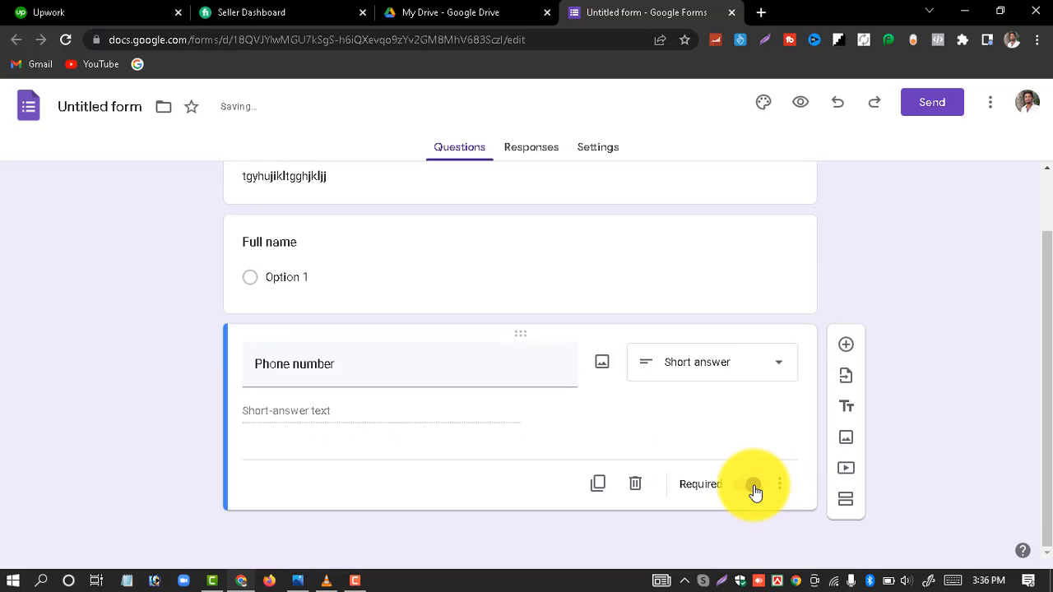
left_click(300, 244)
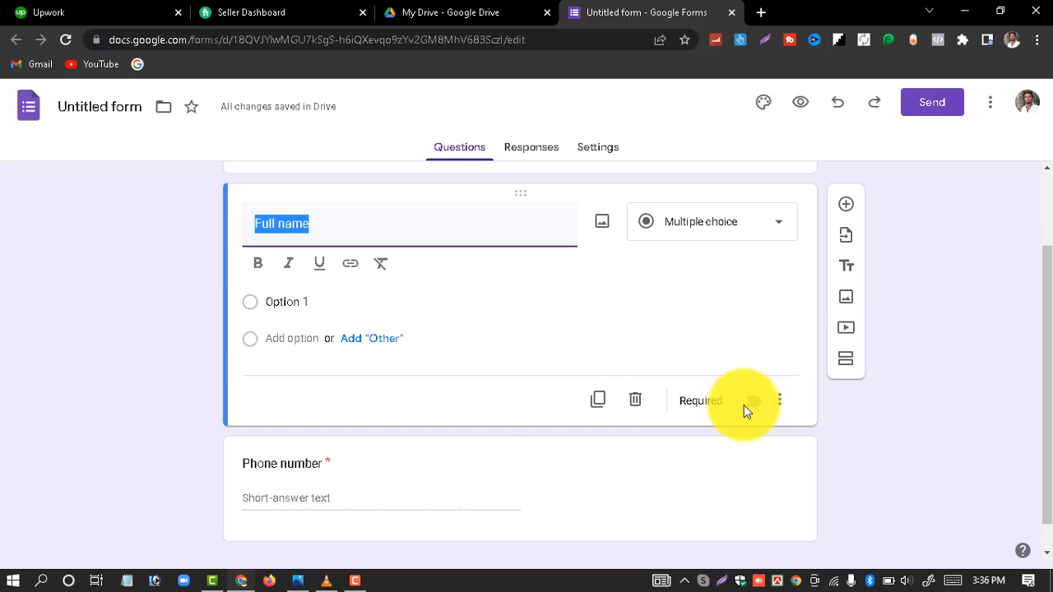
left_click(743, 404)
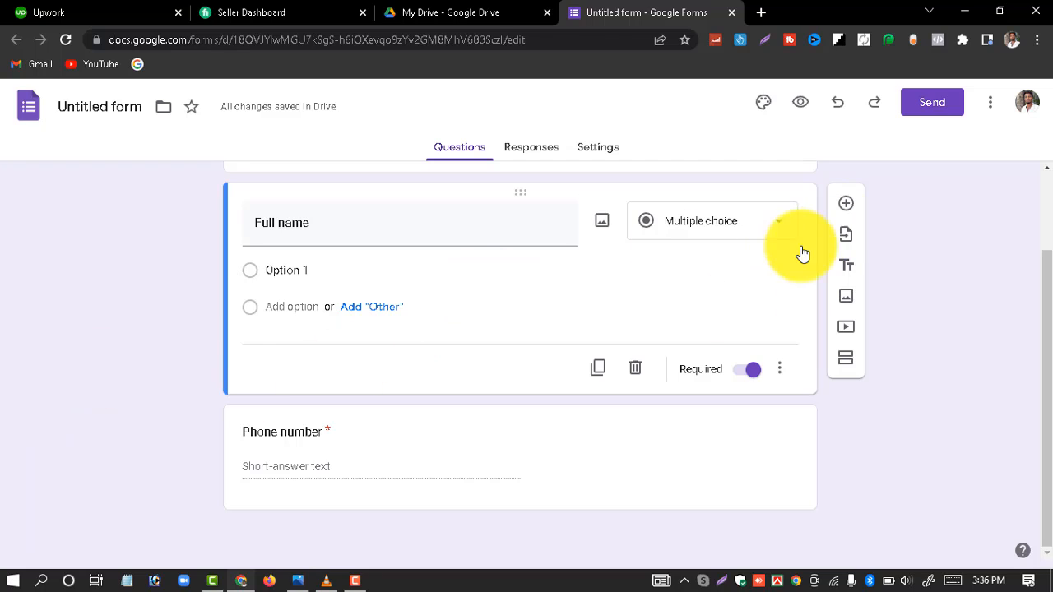
left_click(434, 477)
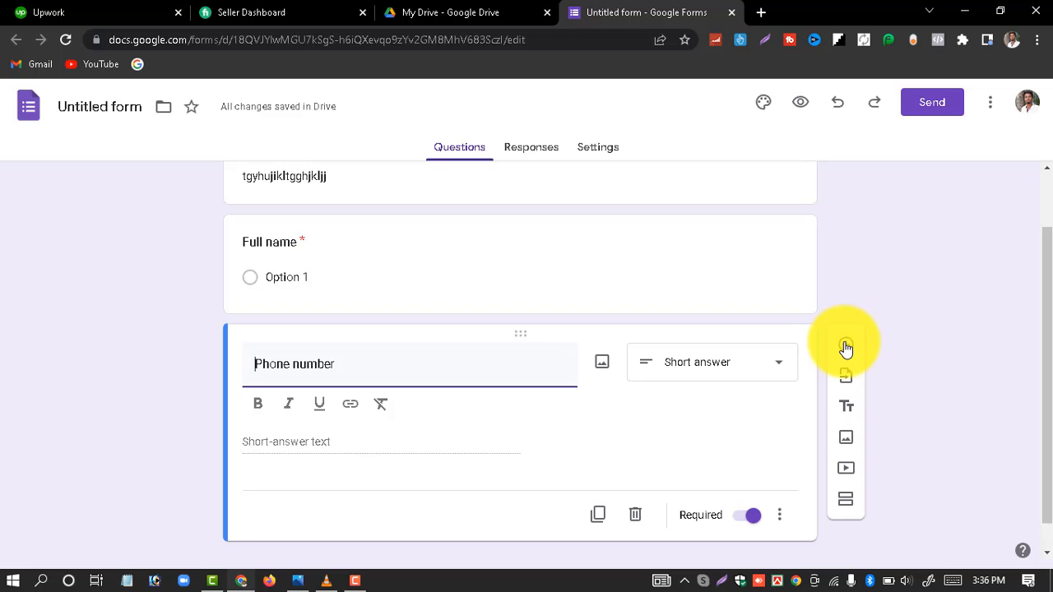
Step: Add a required third question 'Mail raddress', then insert a fourth blank question
left_click(845, 347)
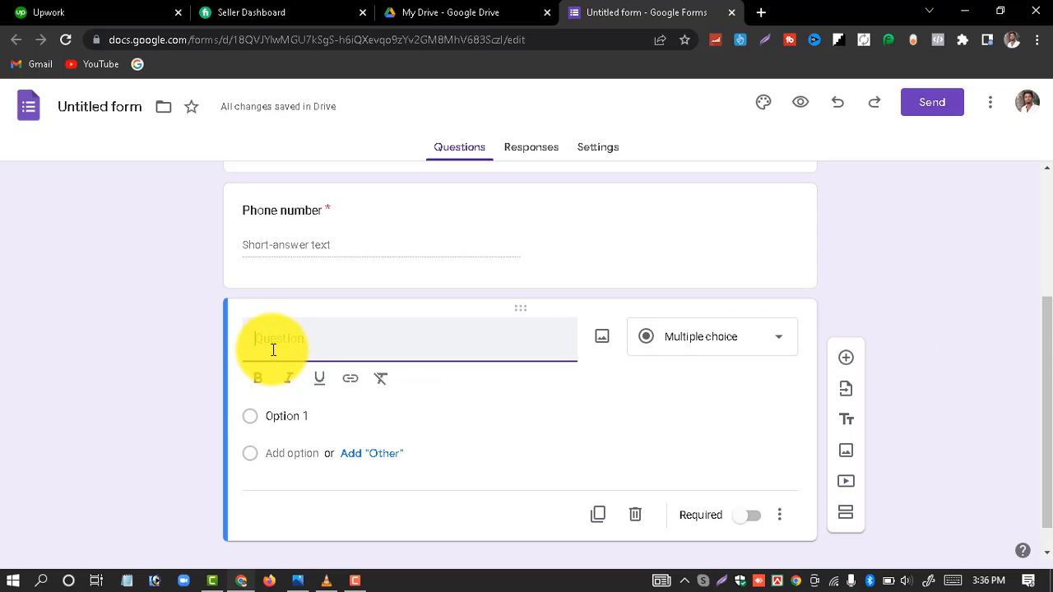
type("Mail a")
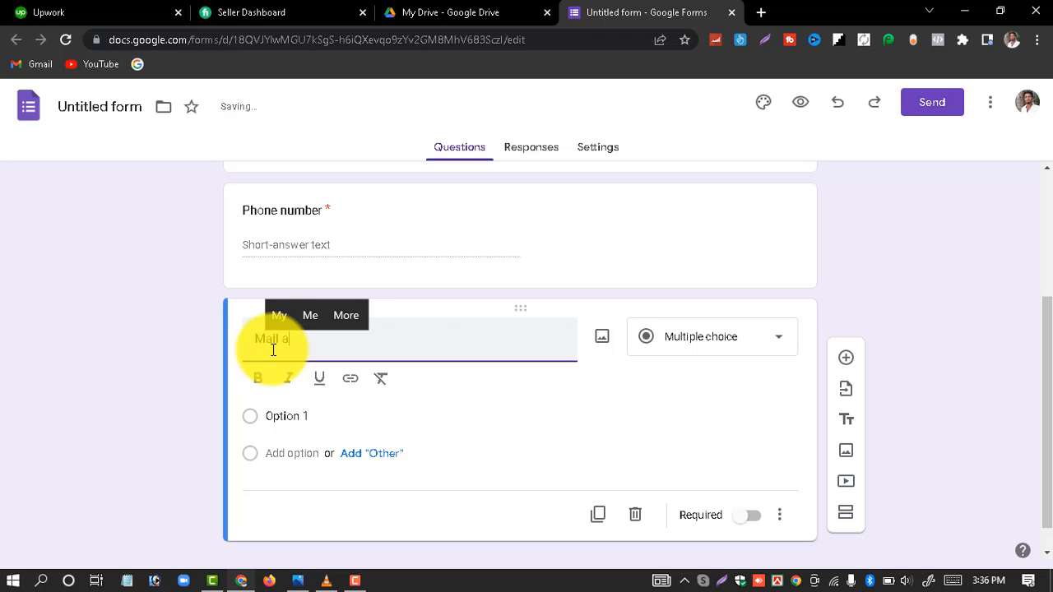
key("BackSpace")
type("r")
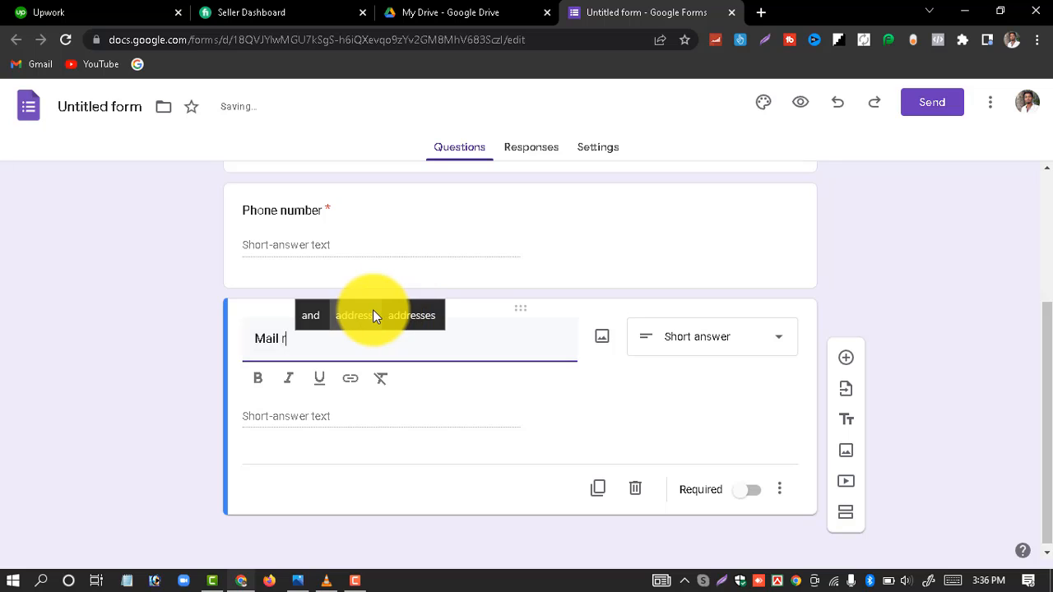
left_click(372, 312)
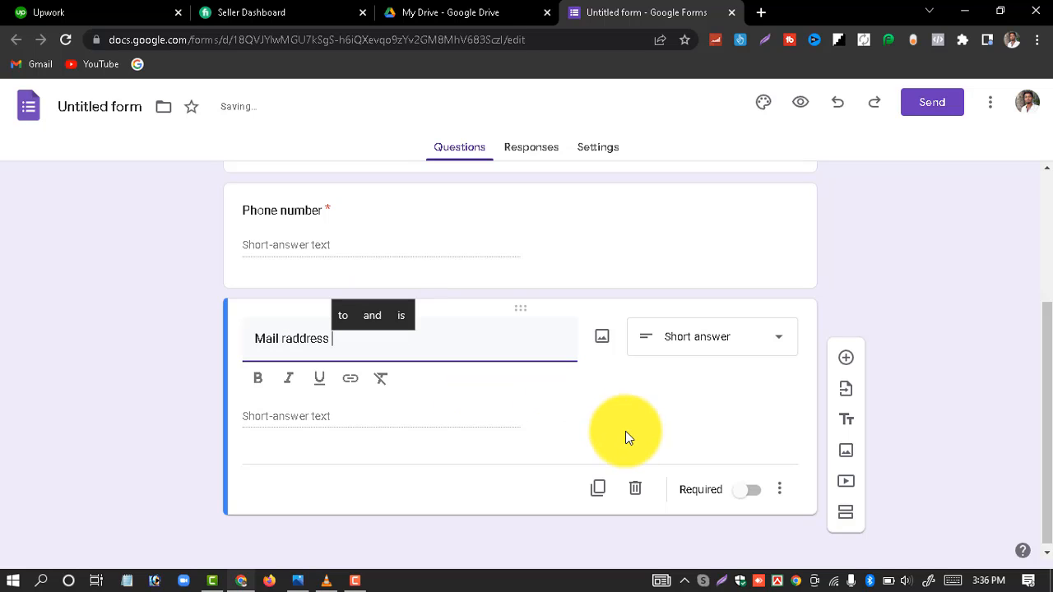
left_click(742, 497)
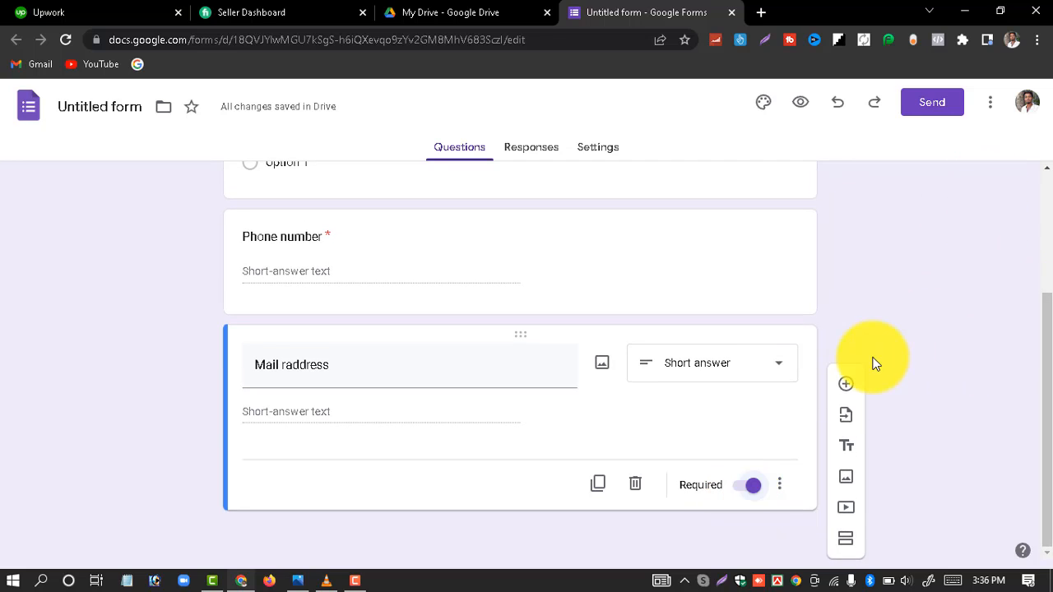
left_click(844, 386)
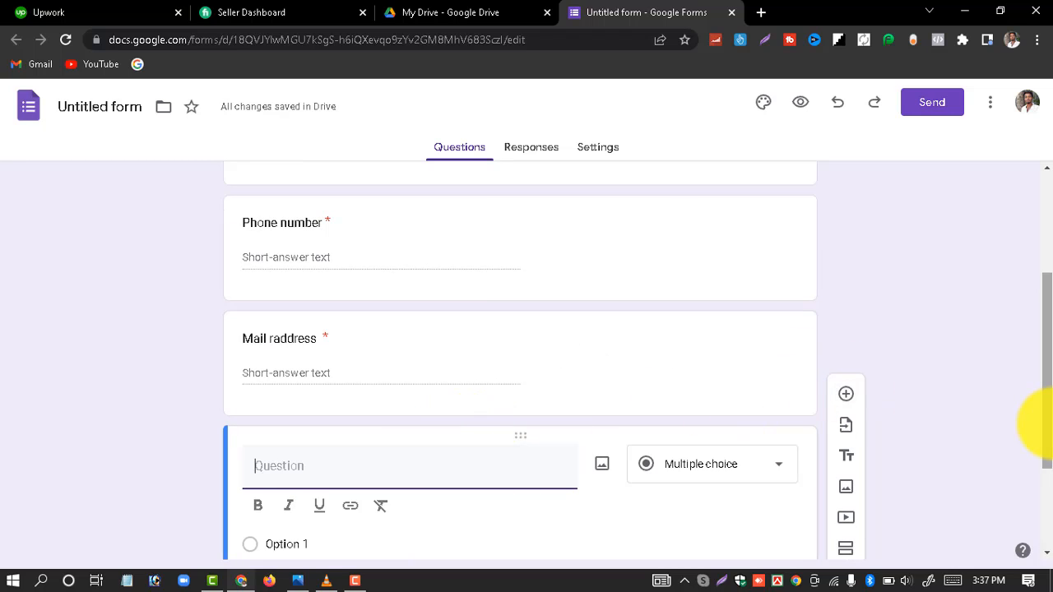
Step: Title the fourth question 'Do you have computer ?', fixing the doubled letters
left_click_drag(1048, 421, 1046, 475)
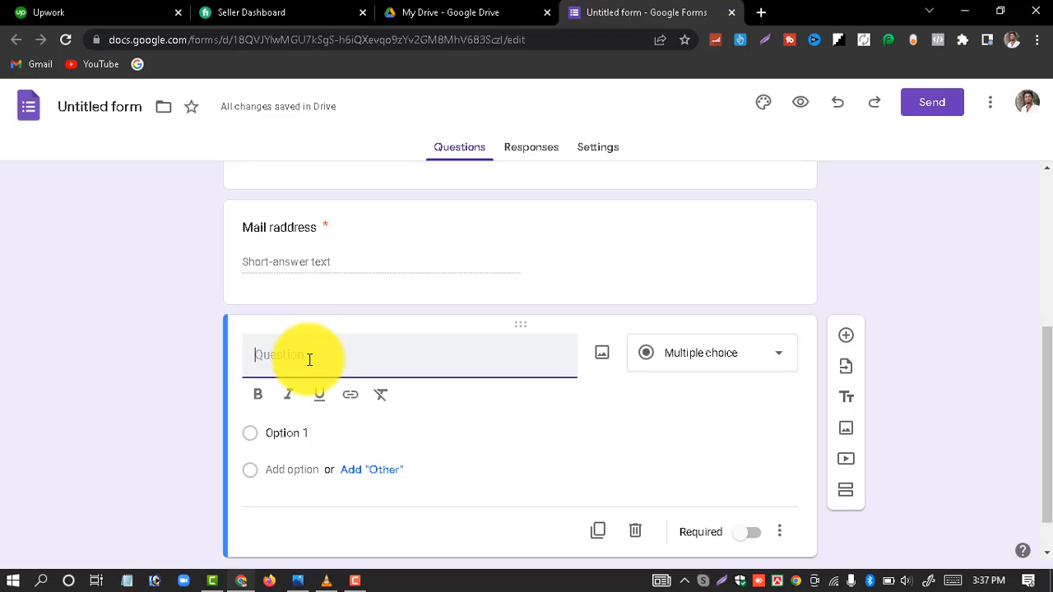
type("Do you have")
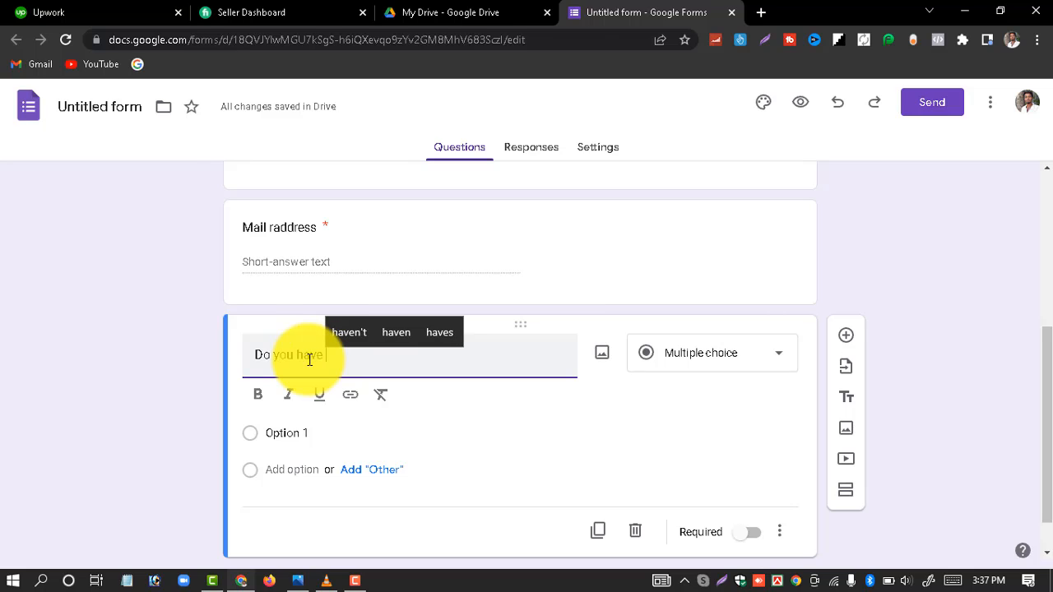
type(" co")
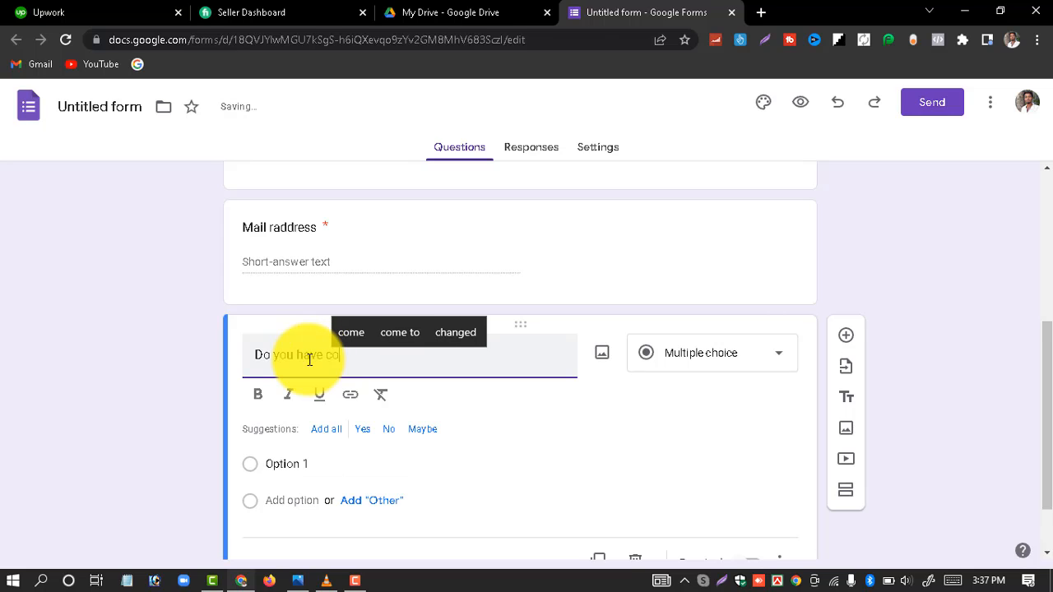
type("mp")
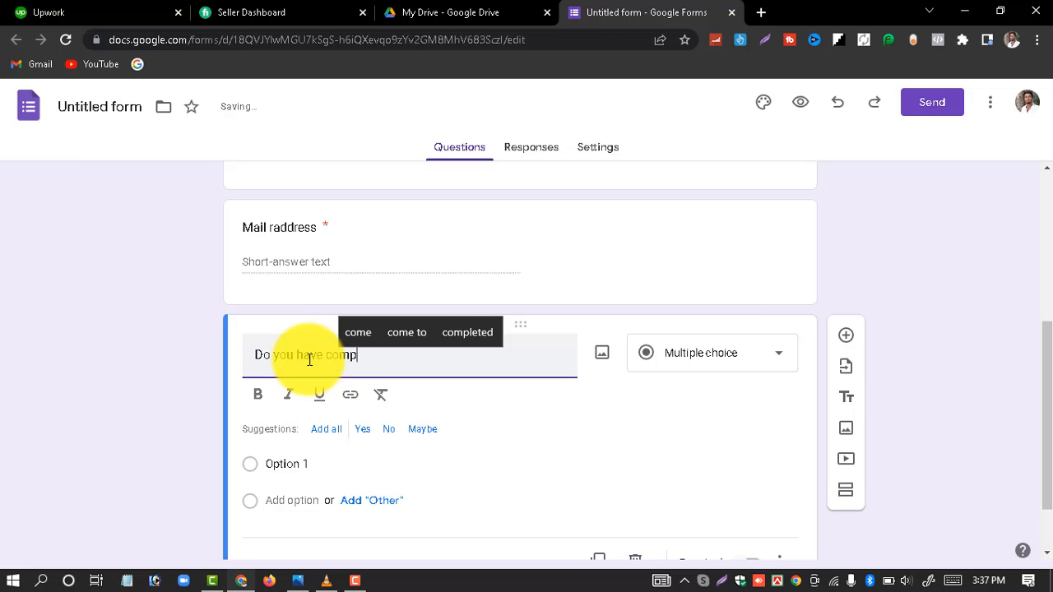
type("ute")
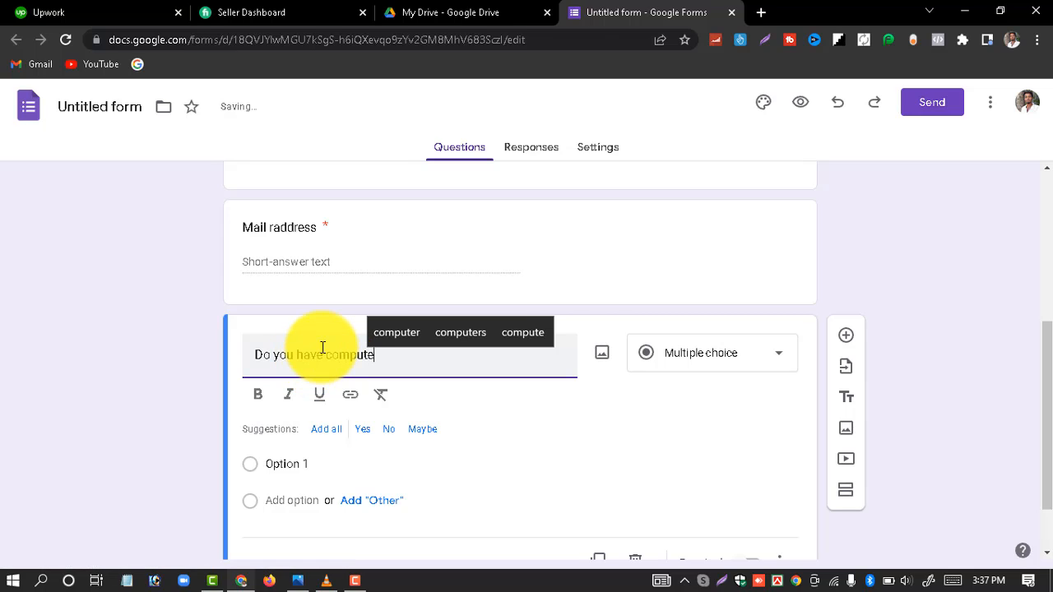
left_click(388, 332)
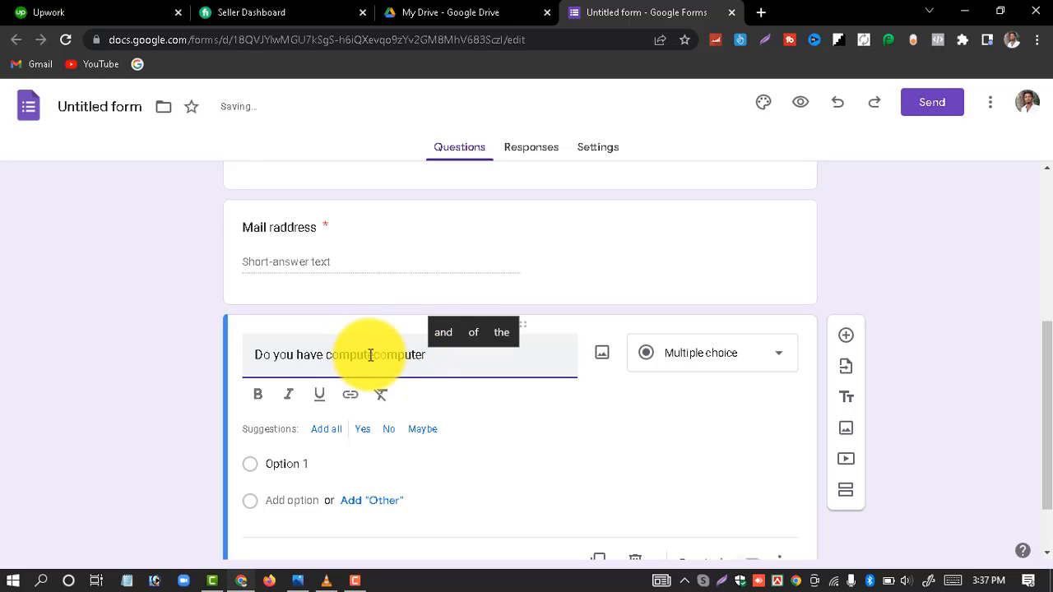
left_click(372, 356)
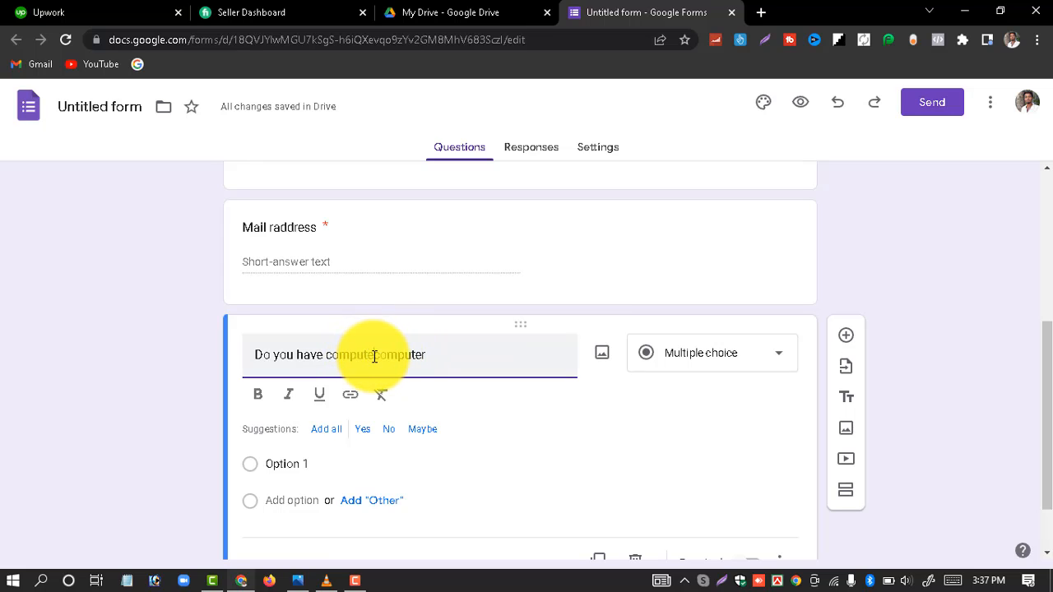
key("BackSpace")
key("BackSpace")
key("BackSpace")
key("BackSpace")
key("BackSpace")
key("BackSpace")
key("BackSpace")
left_click(401, 353)
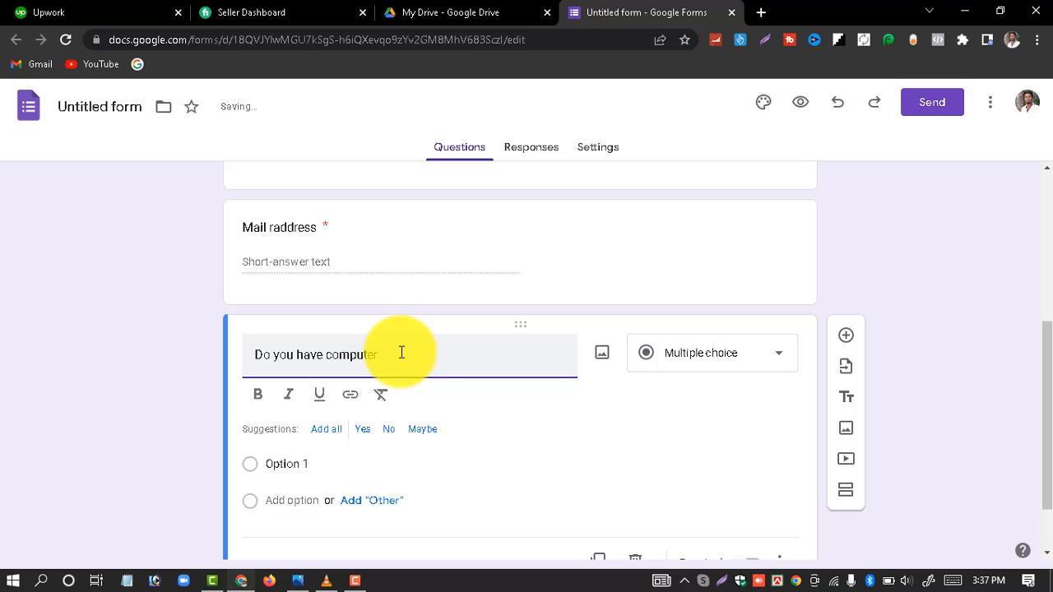
type("?")
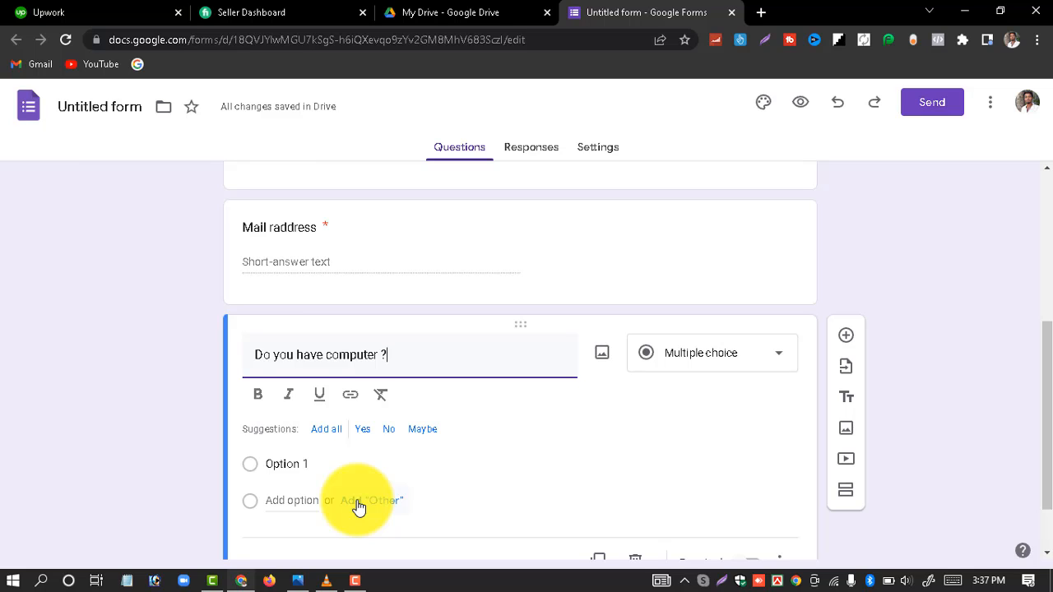
Step: Add an 'Other' choice and rename Option 1 to 'Yes'
left_click(367, 436)
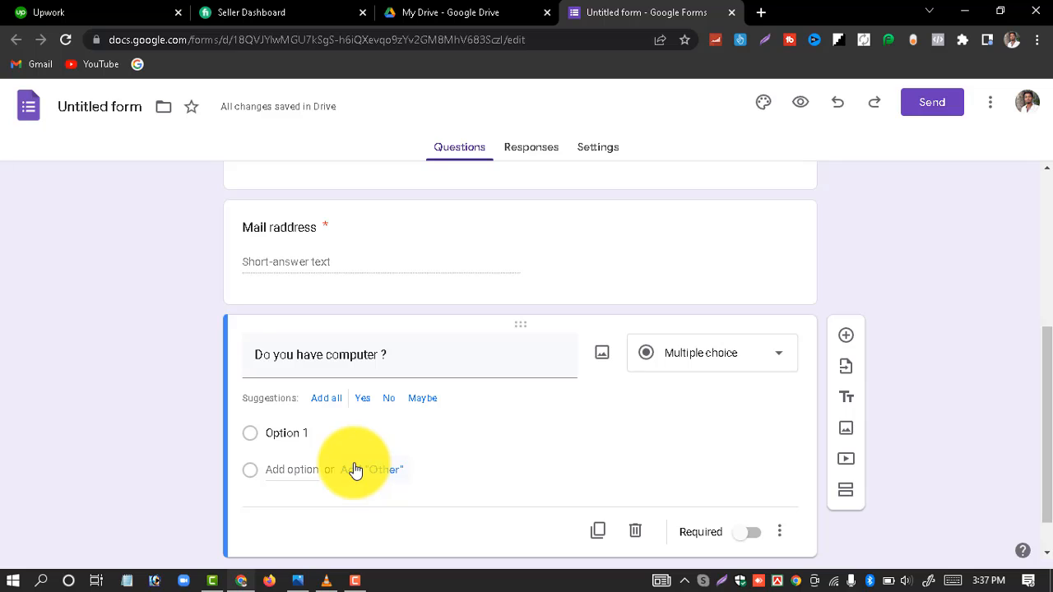
left_click(357, 471)
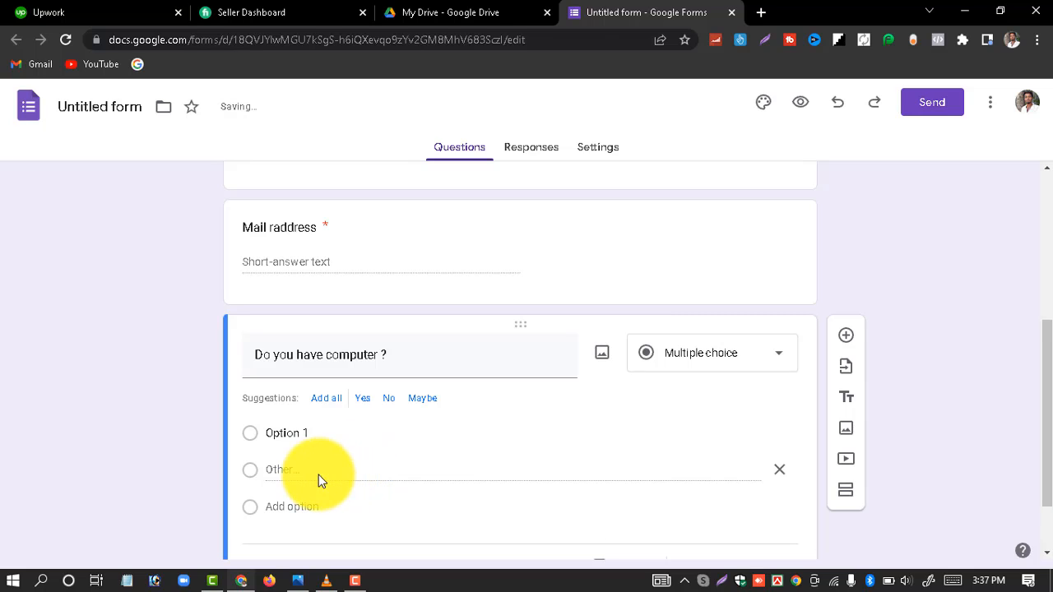
left_click(250, 438)
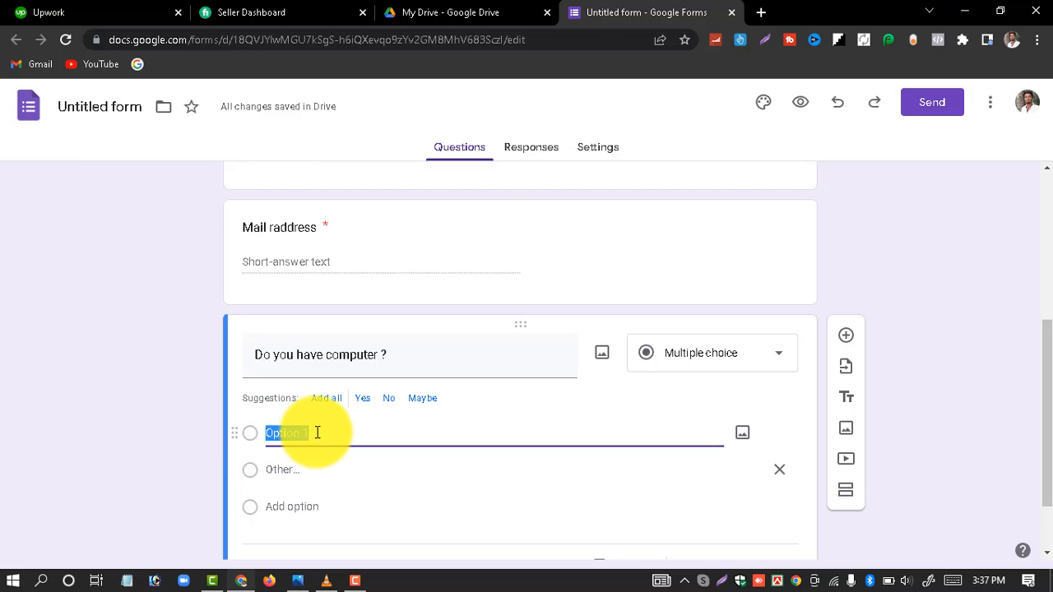
key("BackSpace")
type("Yes")
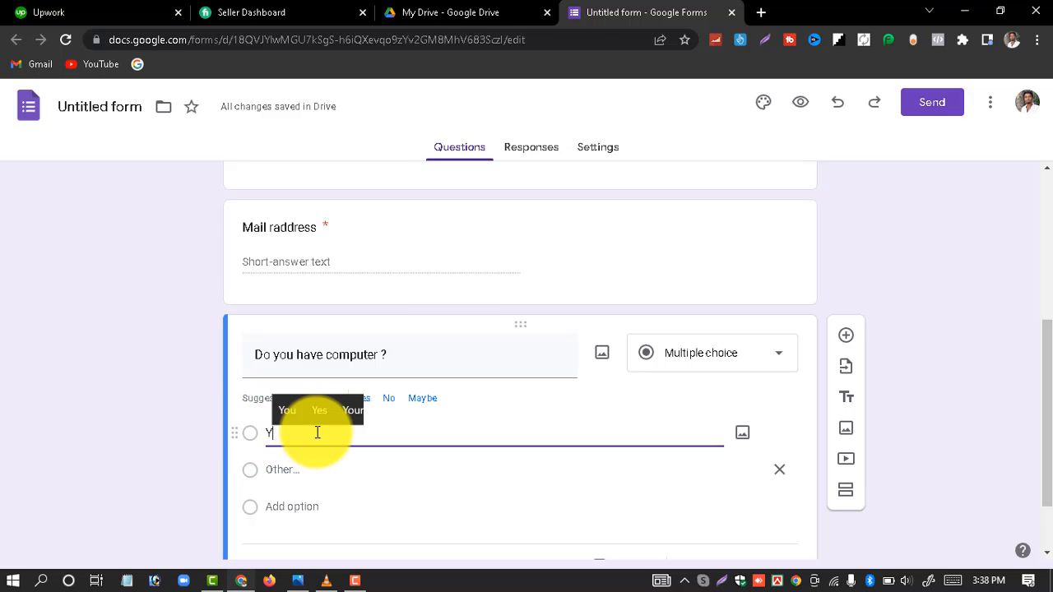
left_click(373, 486)
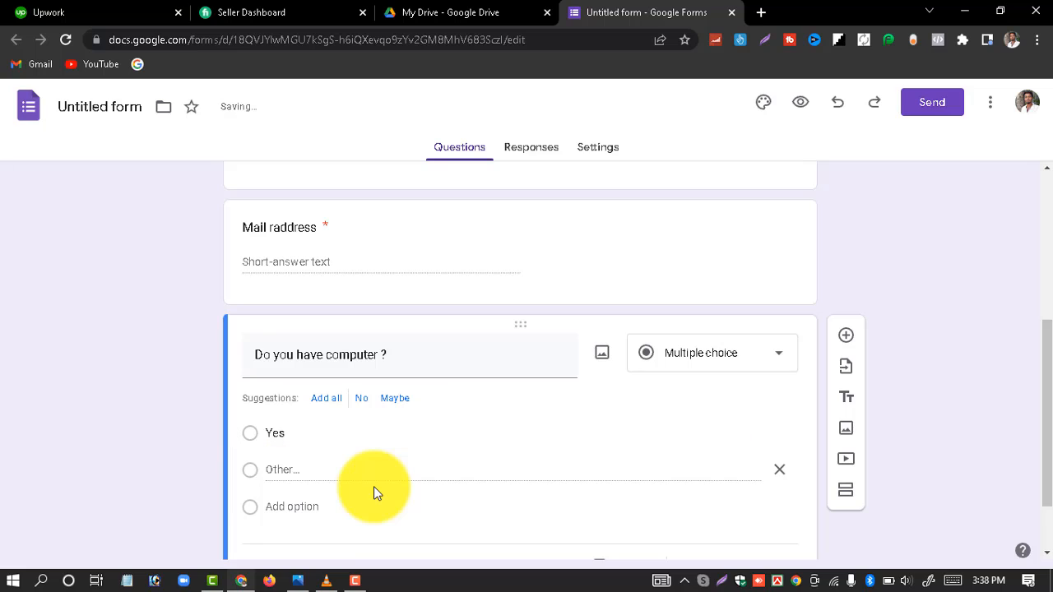
left_click(253, 467)
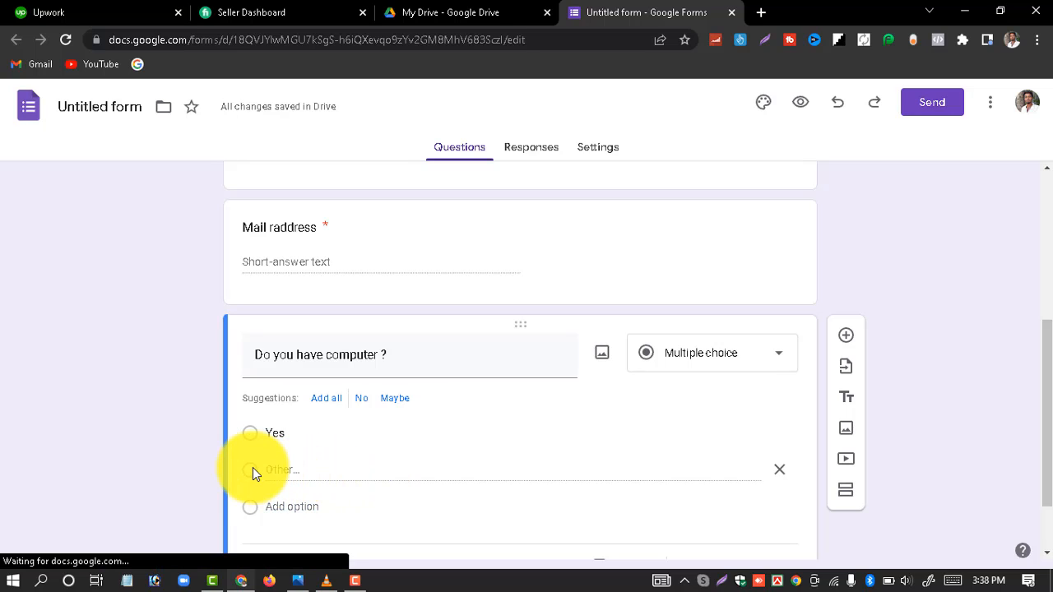
double_click(298, 476)
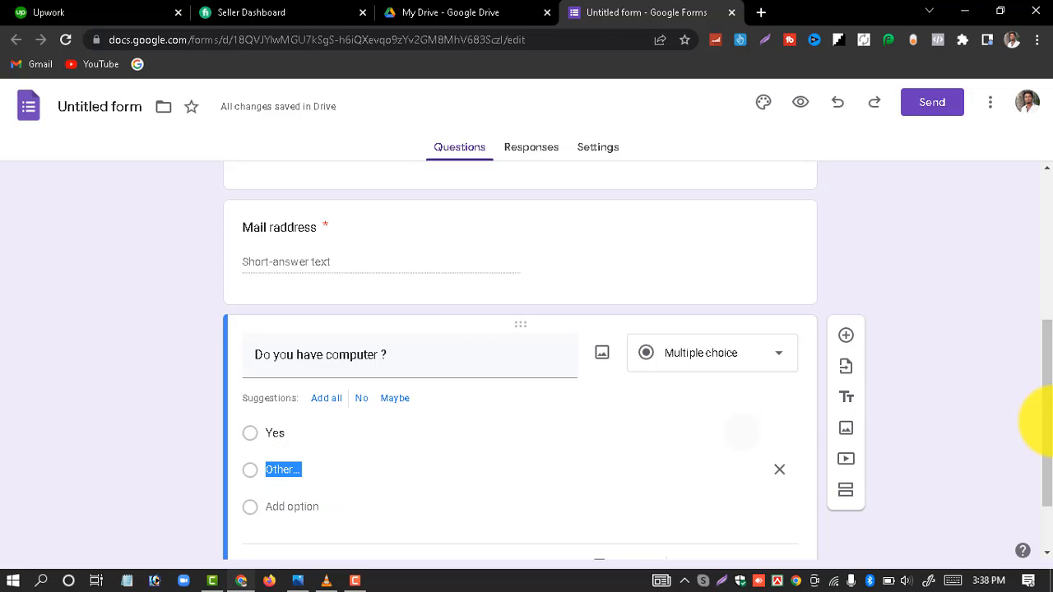
scroll(1044, 469, "down", 1)
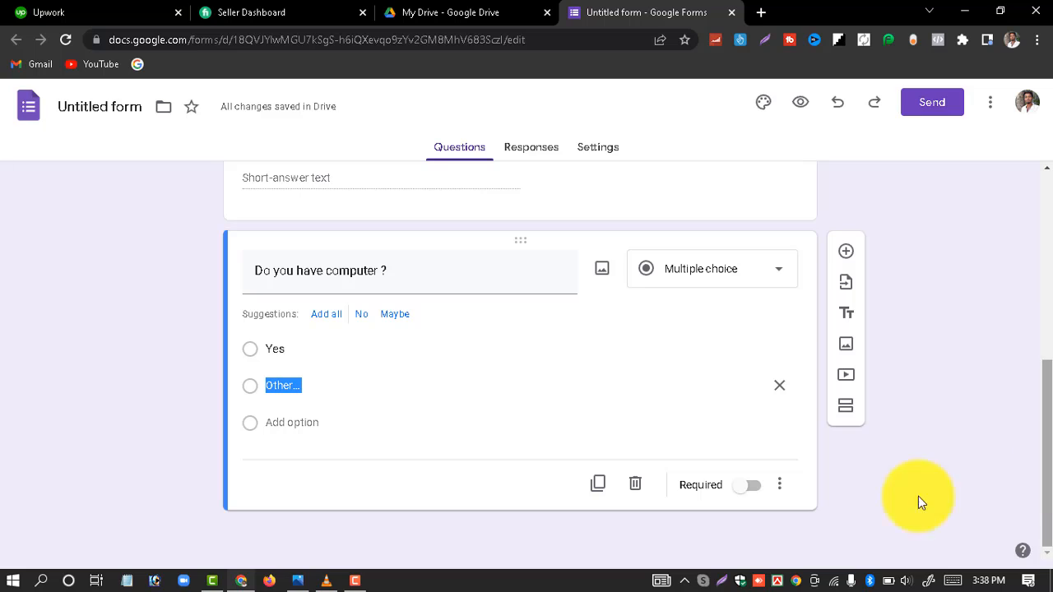
left_click(675, 515)
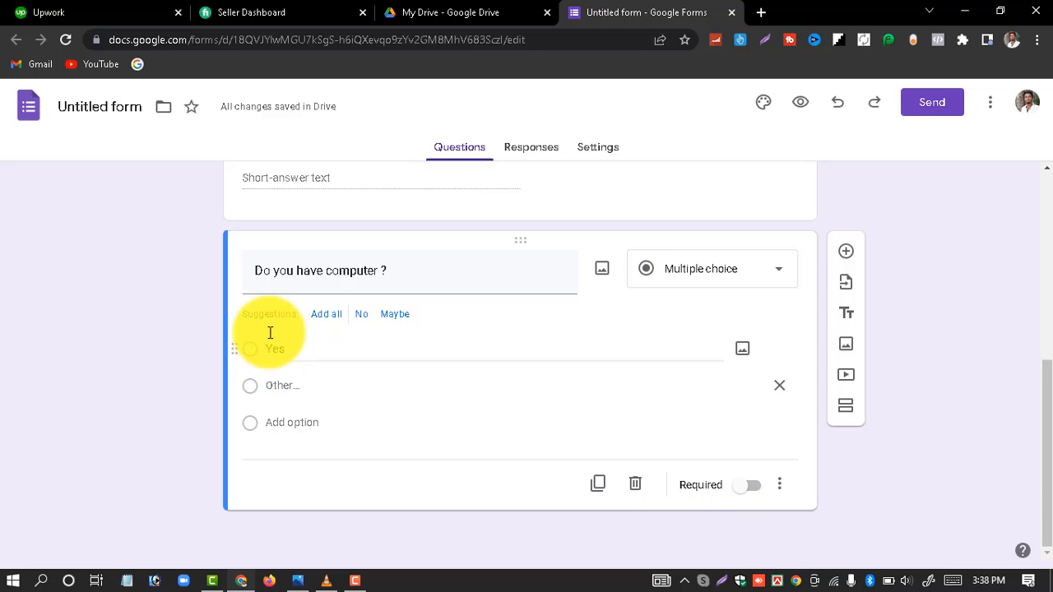
Step: Add 'No' from the suggestions, remove 'Maybe', and make the question required
left_click(331, 318)
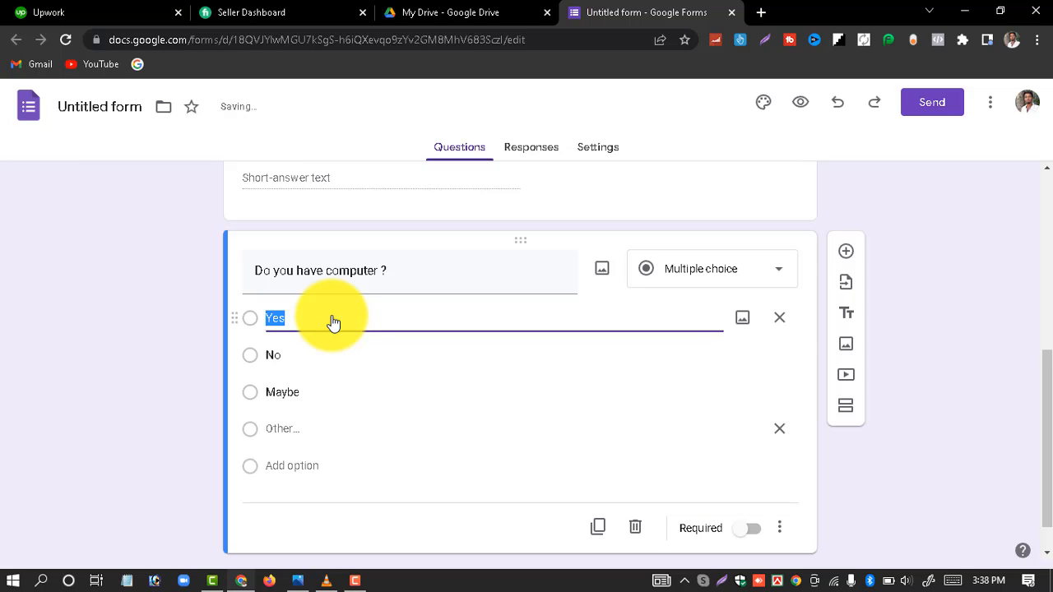
left_click(204, 332)
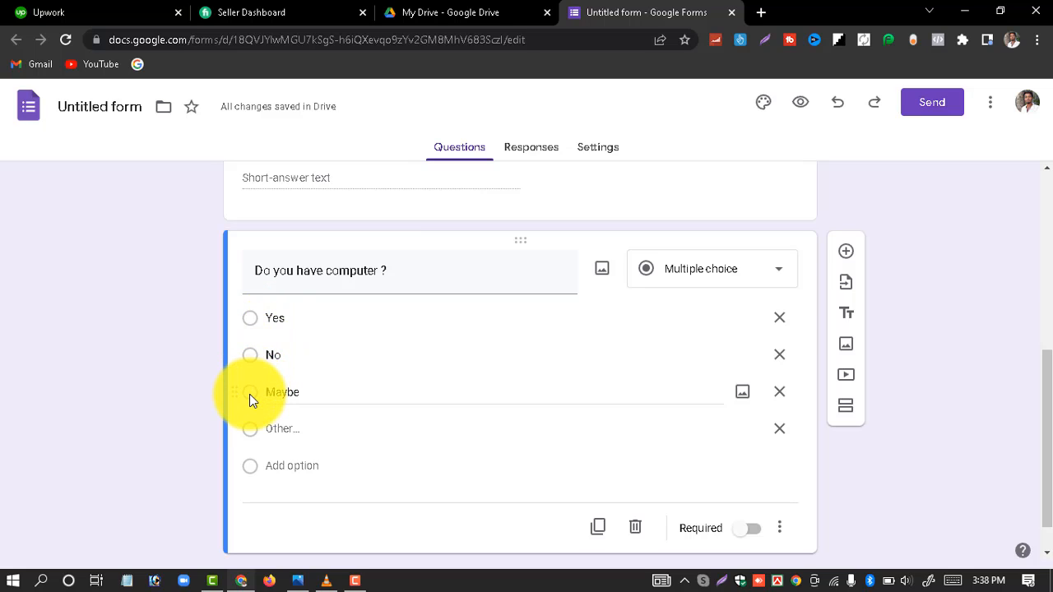
left_click(780, 394)
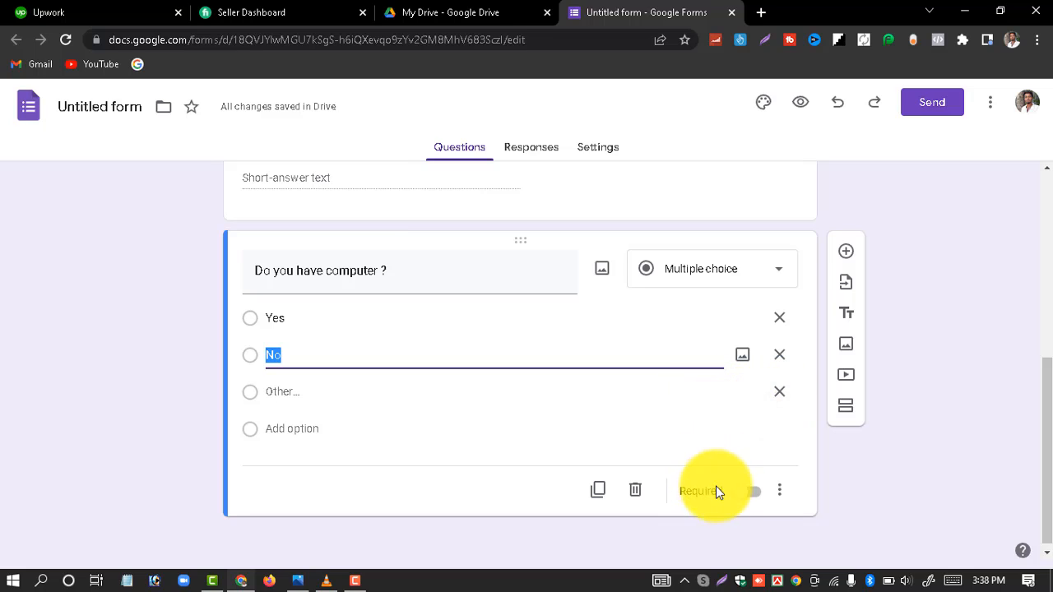
left_click(742, 500)
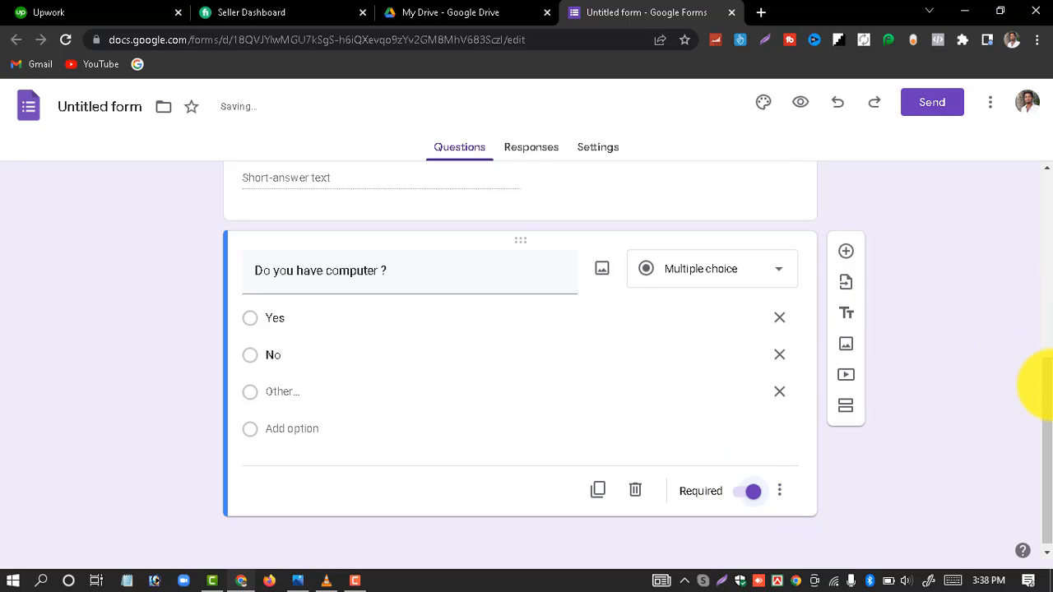
left_click_drag(1048, 390, 1049, 428)
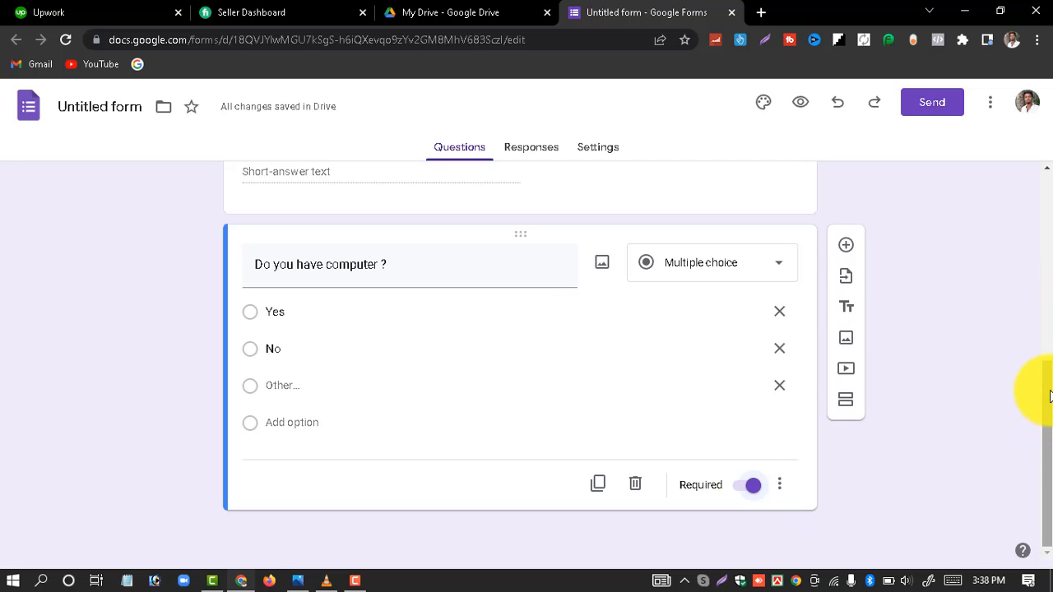
scroll(1016, 247, "up", 1)
scroll(1006, 232, "up", 2)
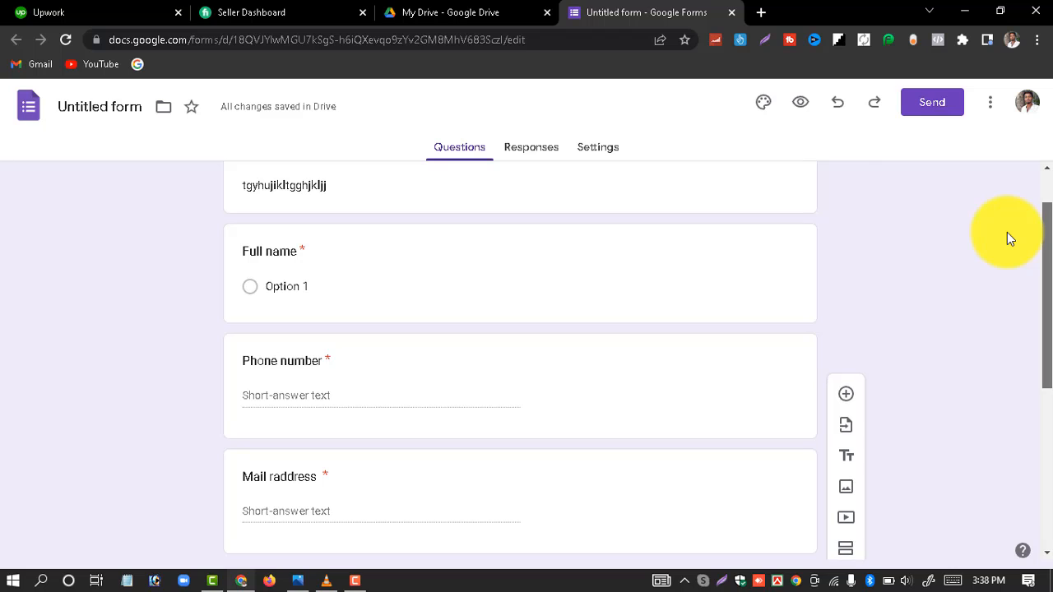
scroll(1041, 403, "down", 1)
left_click_drag(1051, 403, 1036, 157)
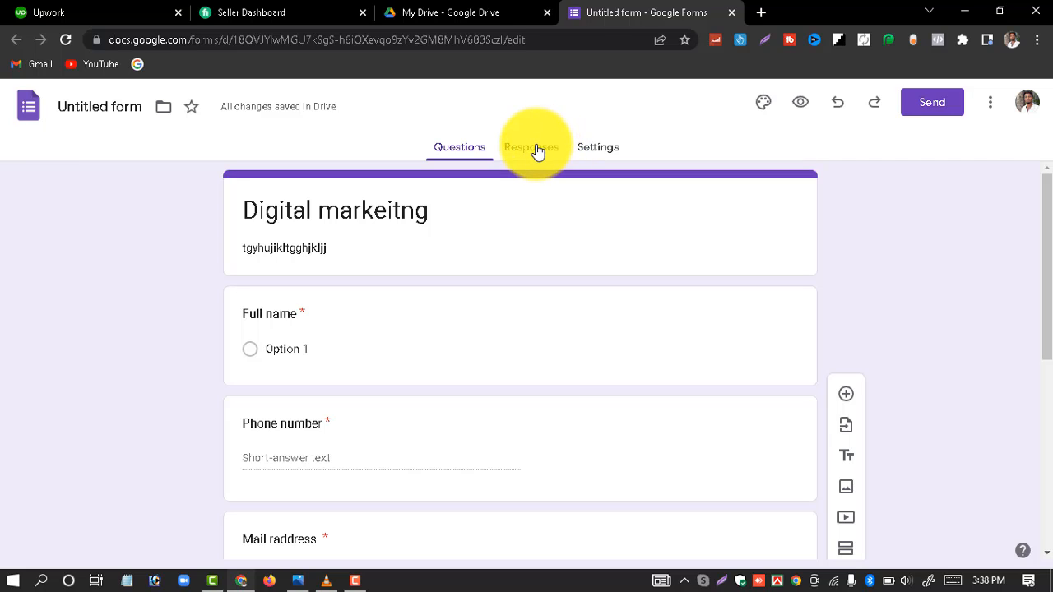
double_click(378, 216)
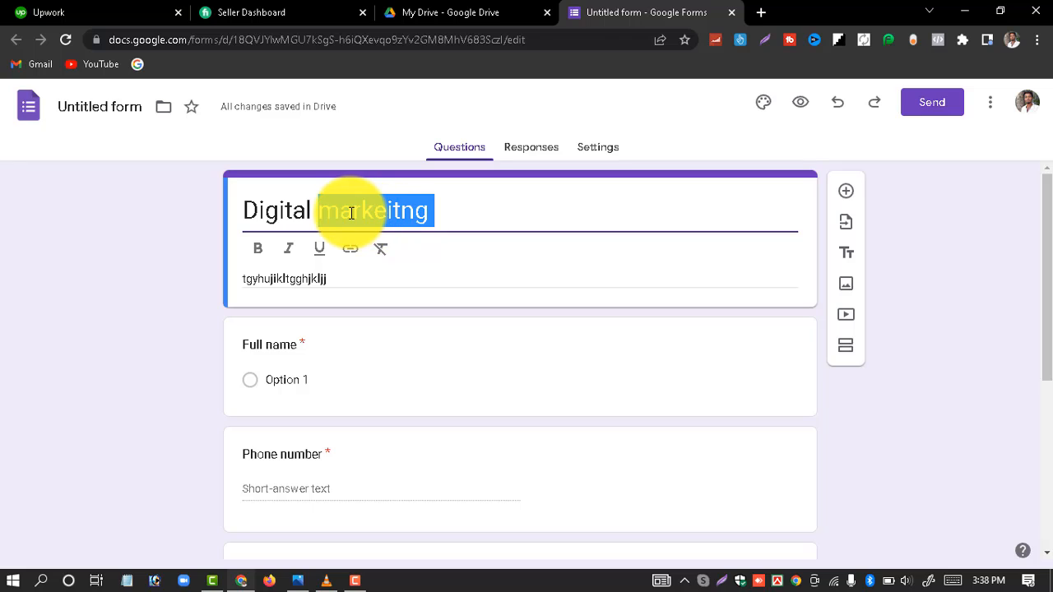
key("ctrl+a")
right_click(368, 212)
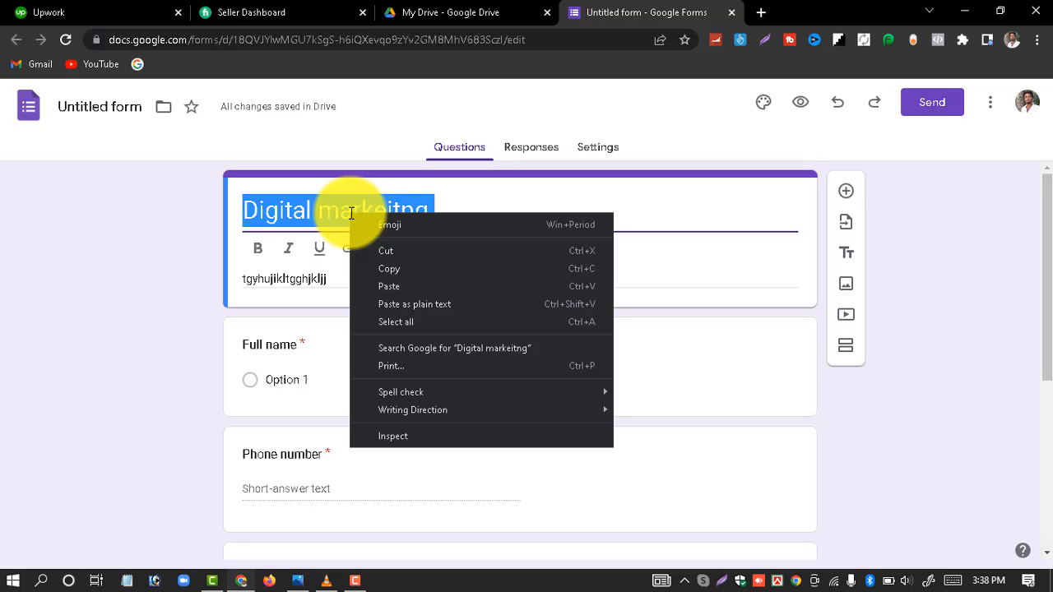
left_click(389, 264)
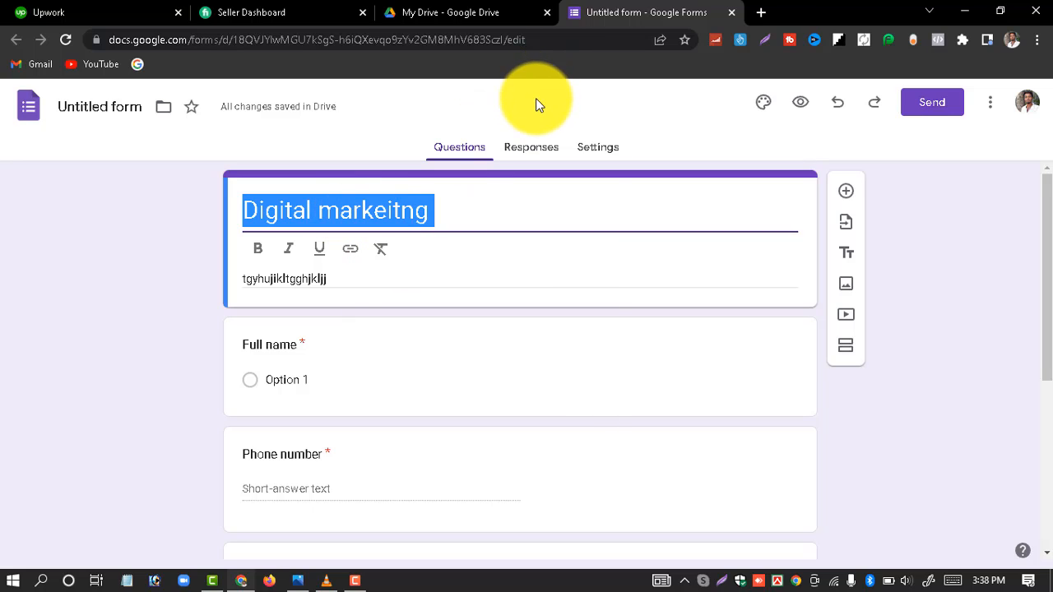
left_click(535, 98)
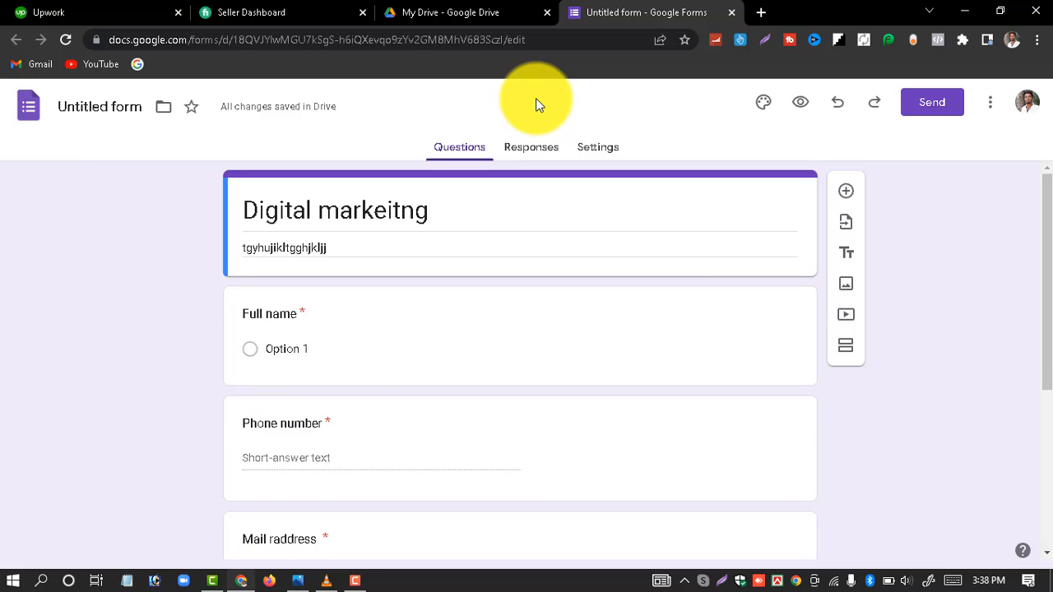
Step: Link responses to a new spreadsheet, named by pasting the title 'Digital markeitng'
left_click(542, 157)
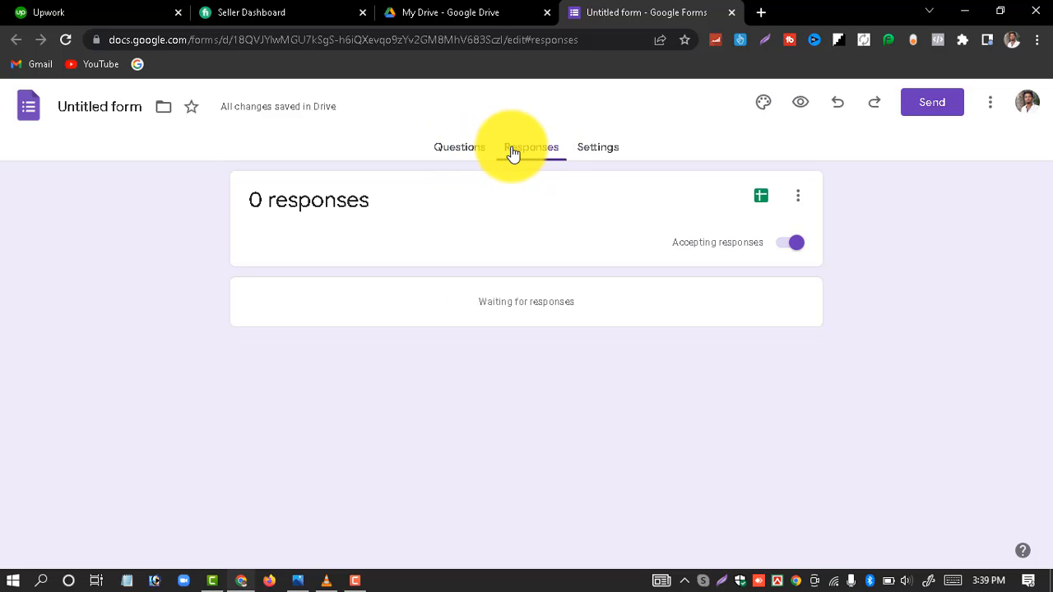
left_click(760, 198)
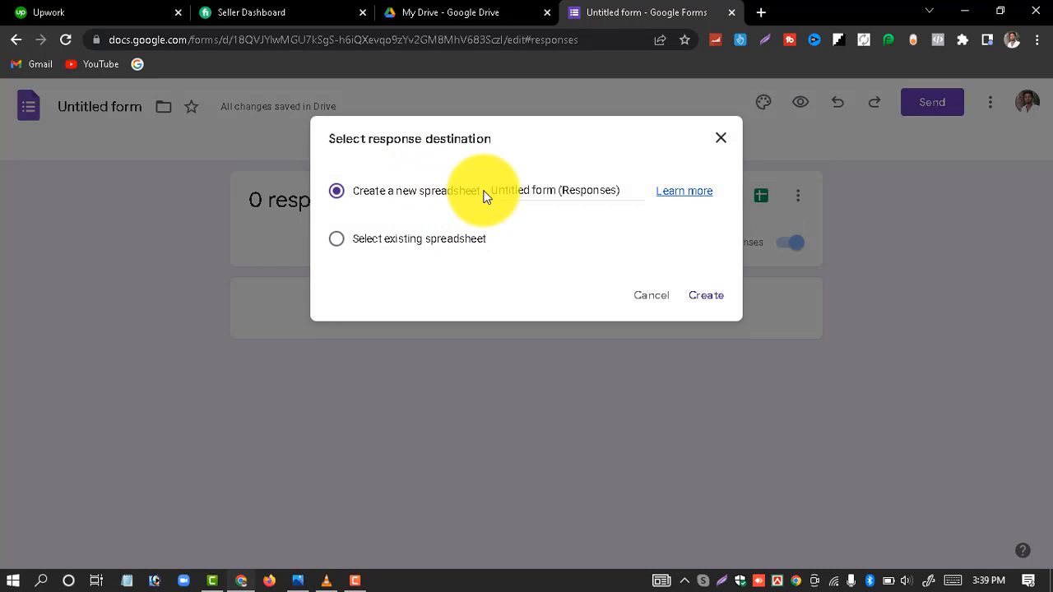
double_click(589, 194)
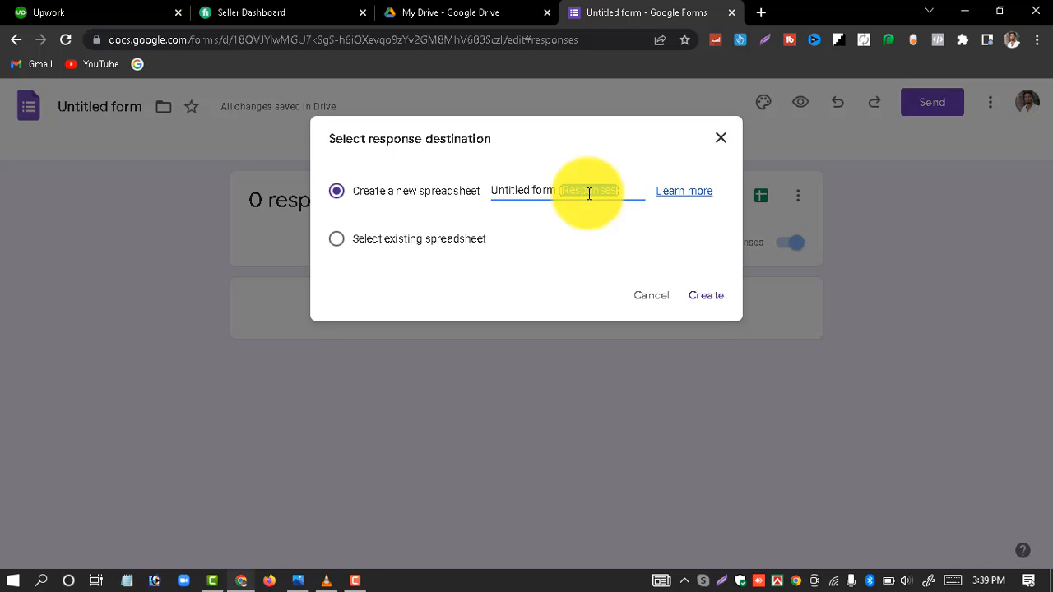
key("BackSpace")
key("BackSpace")
key("BackSpace")
key("BackSpace")
key("BackSpace")
key("BackSpace")
key("BackSpace")
key("BackSpace")
key("BackSpace")
key("BackSpace")
key("BackSpace")
key("BackSpace")
key("BackSpace")
key("BackSpace")
key("BackSpace")
key("BackSpace")
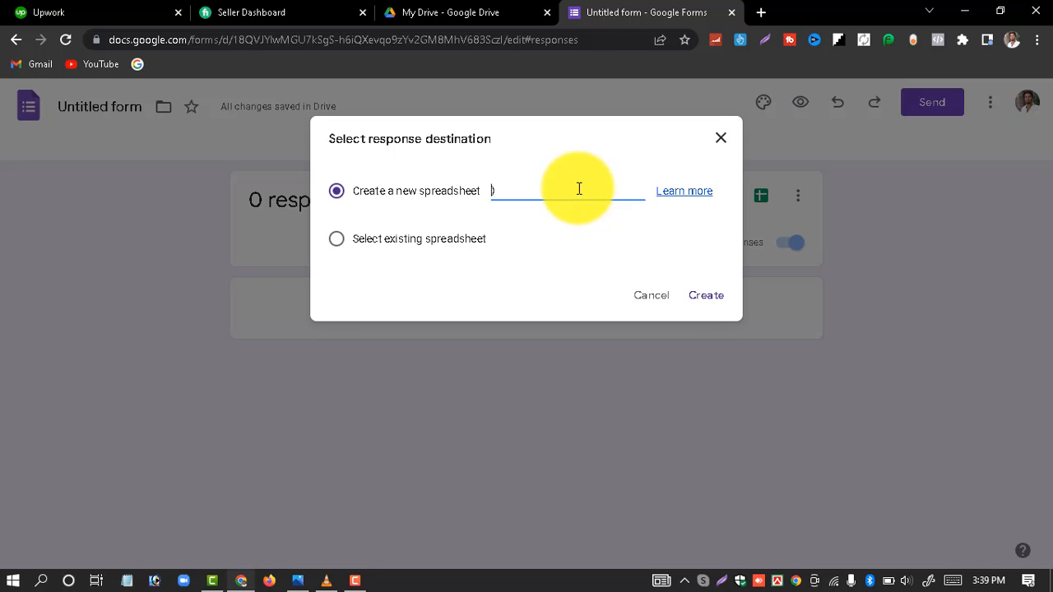
double_click(579, 188)
key("BackSpace")
key("ctrl+v")
left_click(707, 298)
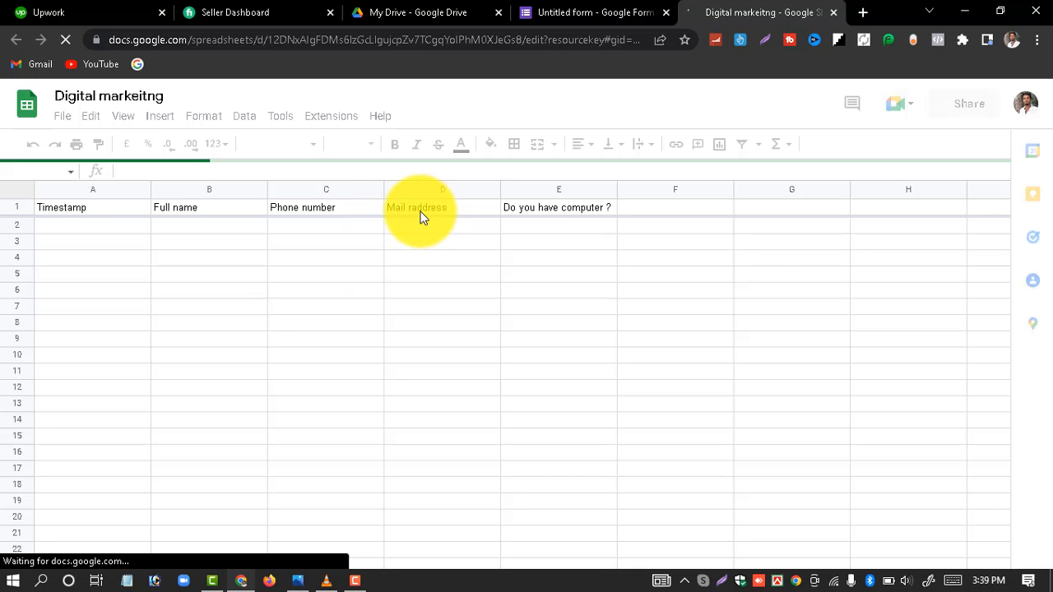
Step: Leave the new response sheet and return to the form's tab
left_click(615, 10)
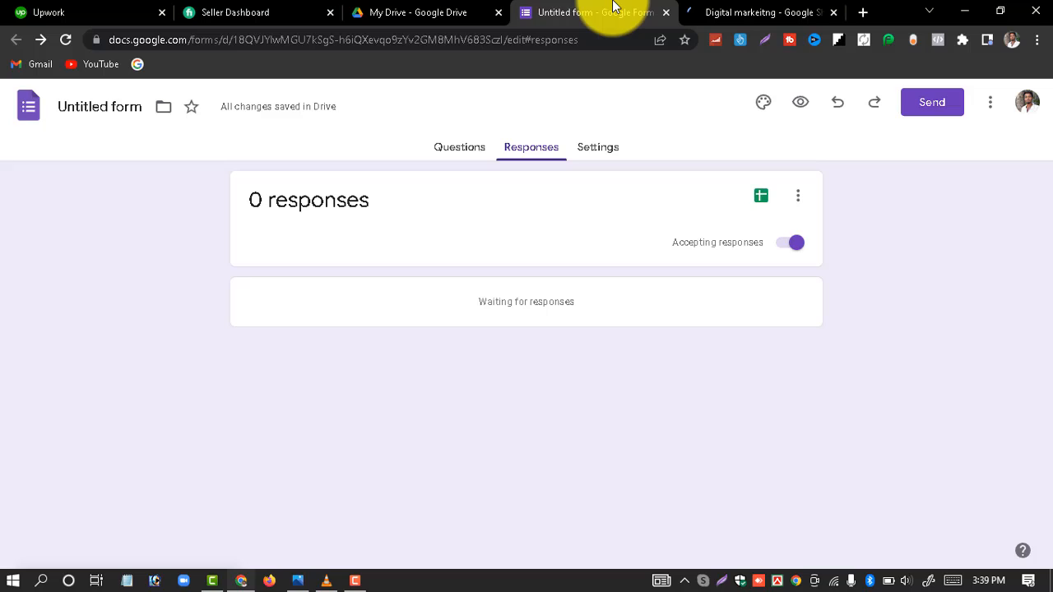
Step: Change the third question's title to 'Mail Address' and open the Send form dialog
left_click(463, 149)
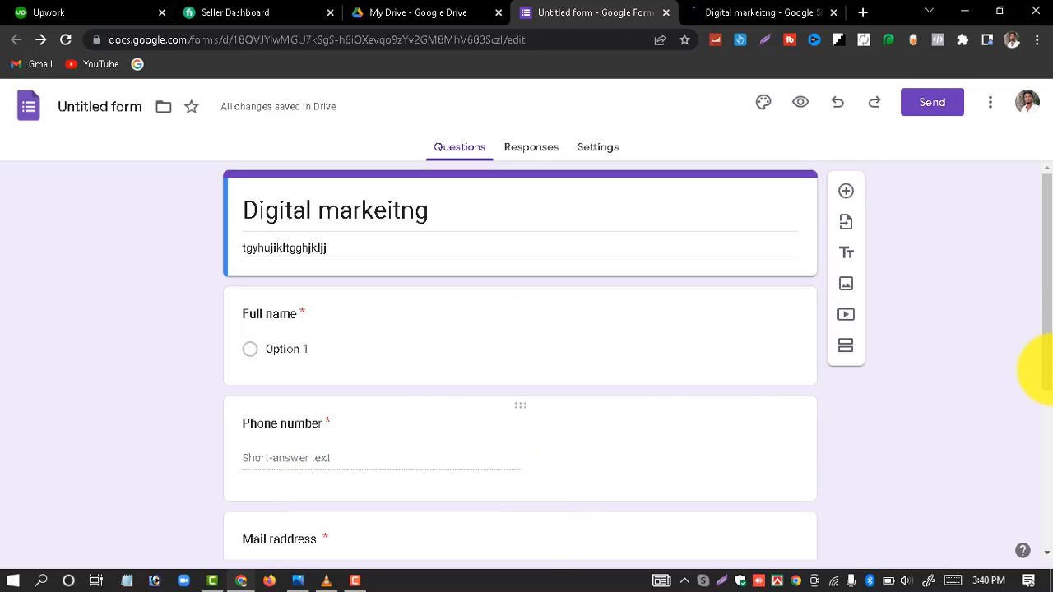
scroll(282, 542, "down", 1)
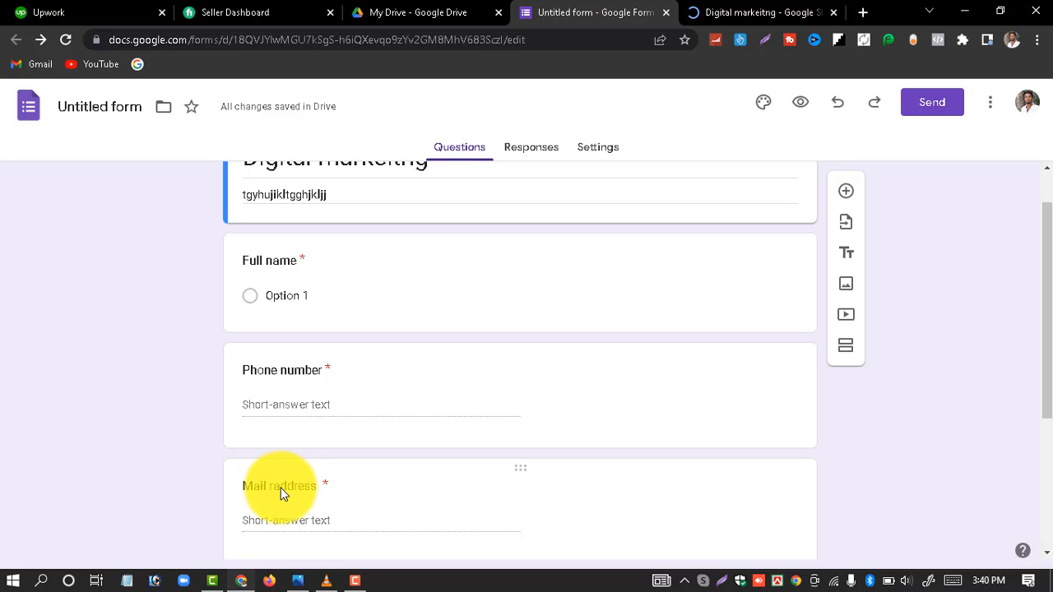
left_click(281, 492)
double_click(293, 500)
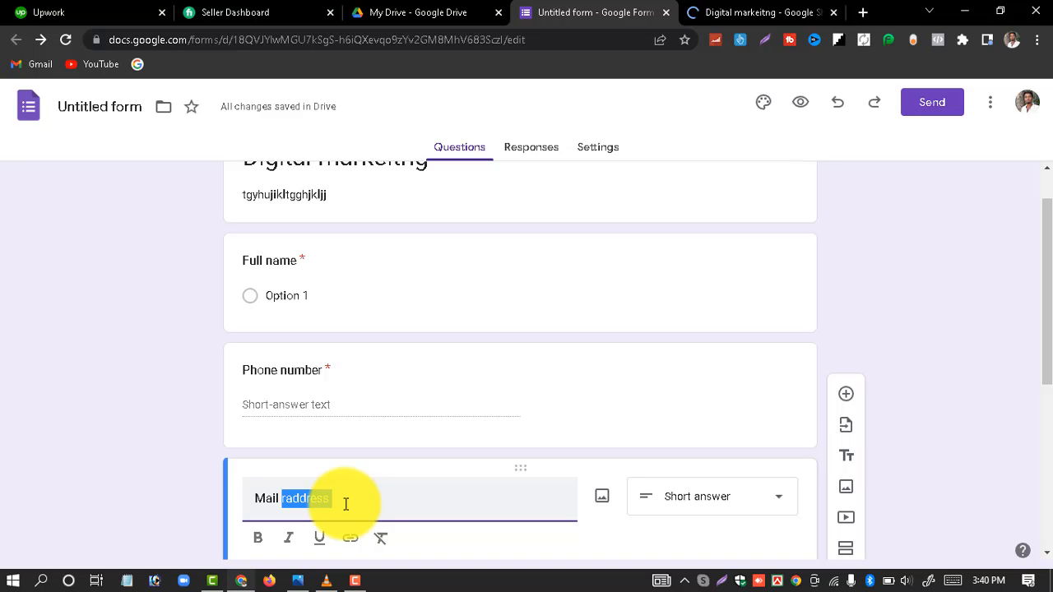
key("BackSpace")
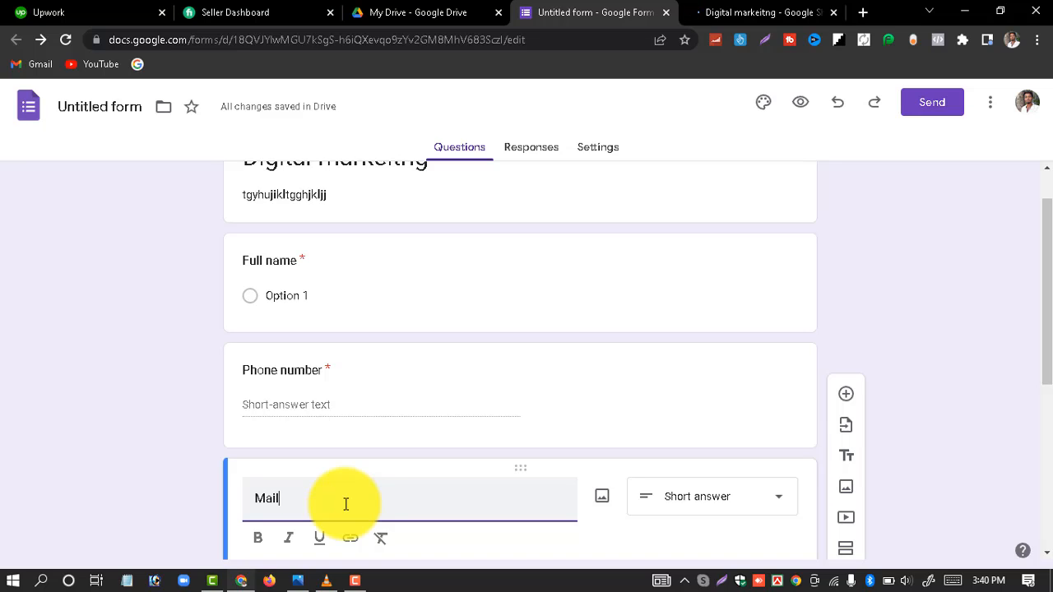
type("Adreess")
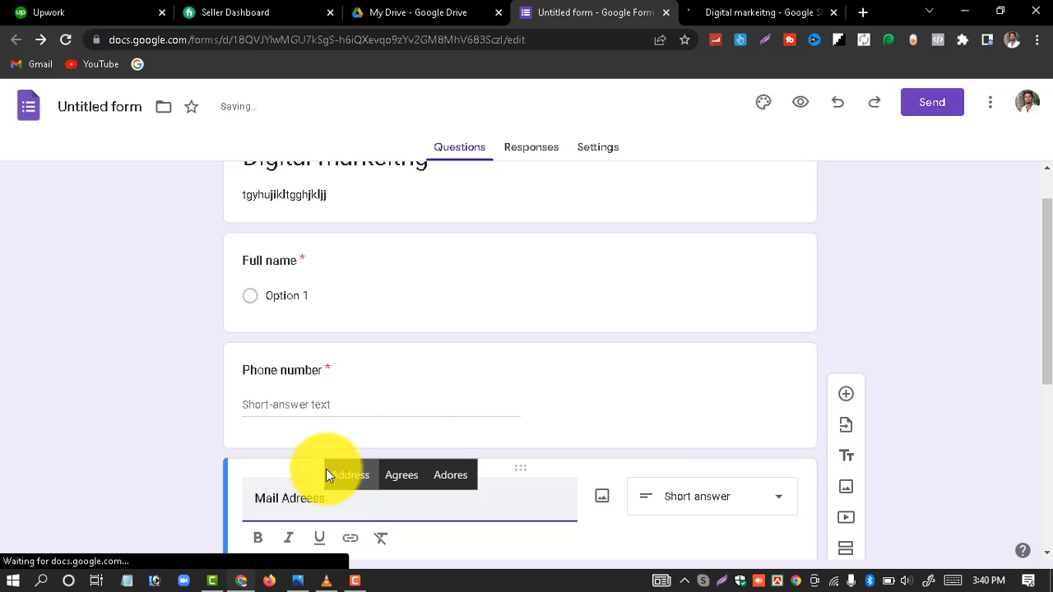
left_click(339, 472)
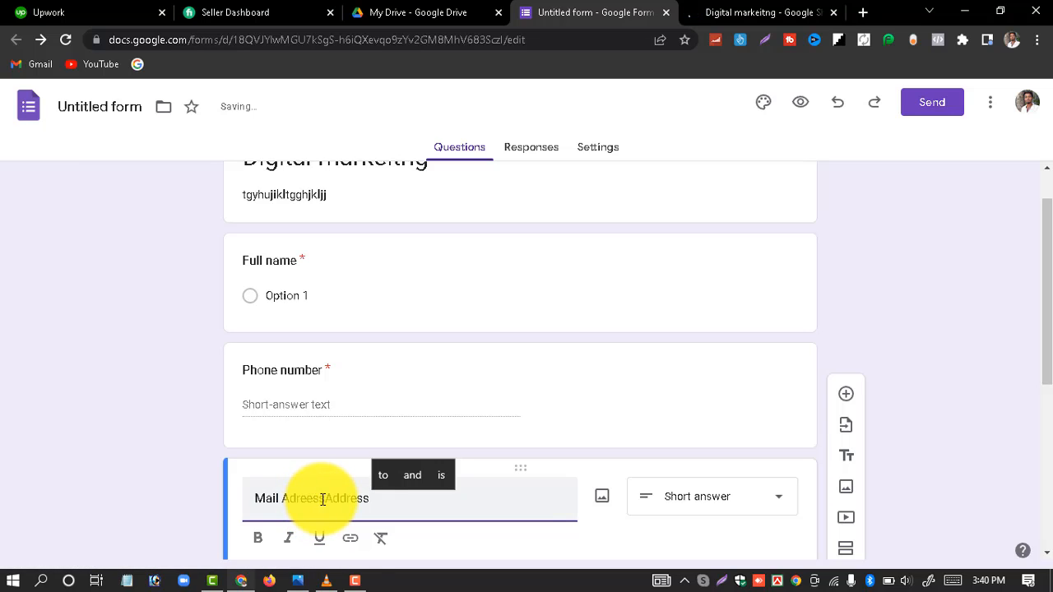
key("BackSpace")
key("BackSpace")
key("BackSpace")
key("BackSpace")
key("BackSpace")
key("BackSpace")
key("BackSpace")
key("BackSpace")
key("BackSpace")
key("BackSpace")
key("BackSpace")
key("BackSpace")
key("BackSpace")
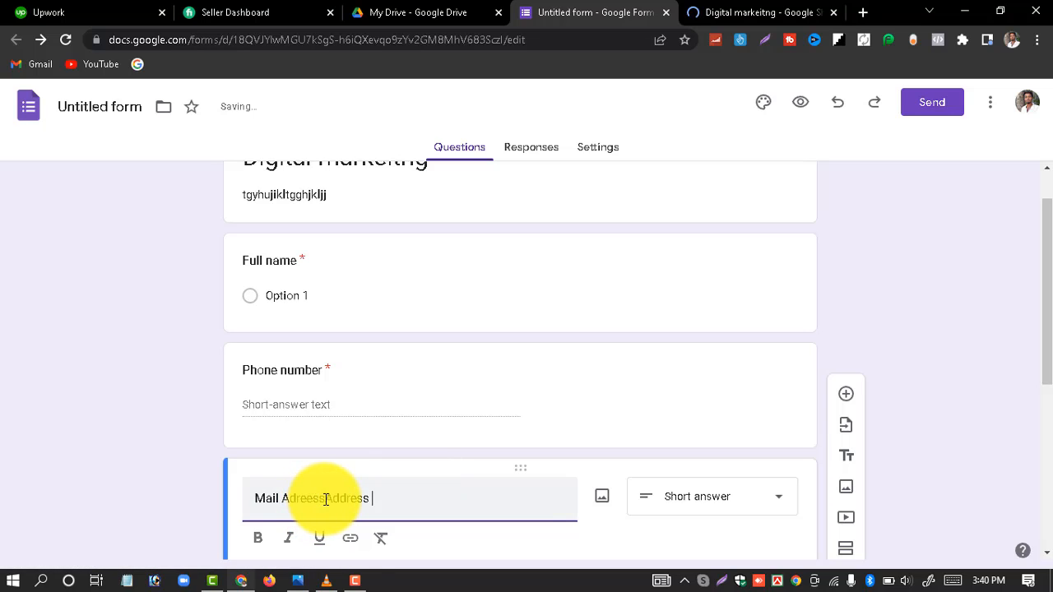
key("BackSpace")
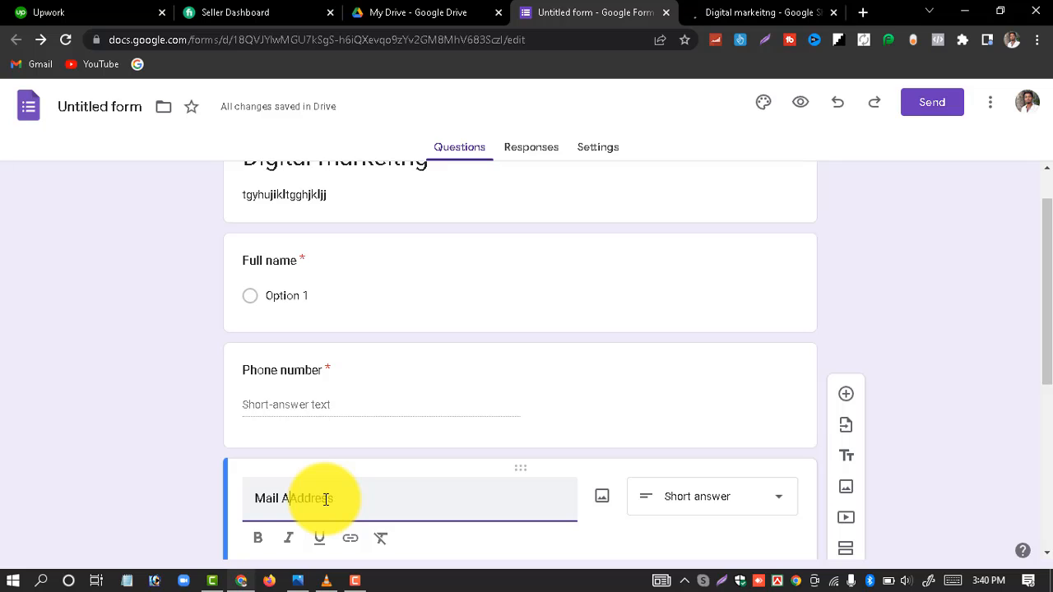
key("BackSpace")
type("A")
key("Tab")
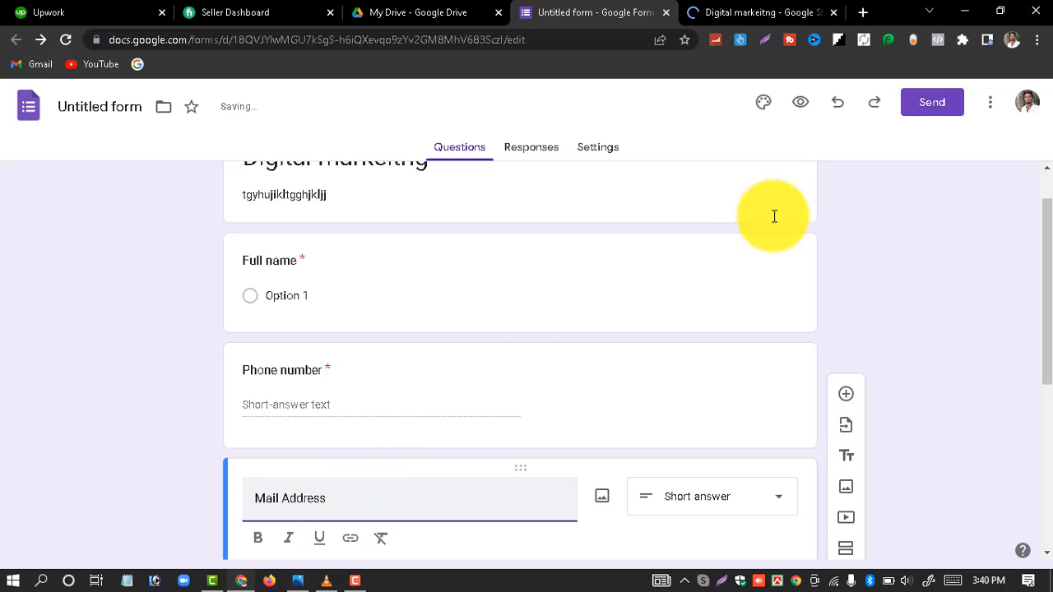
left_click(938, 102)
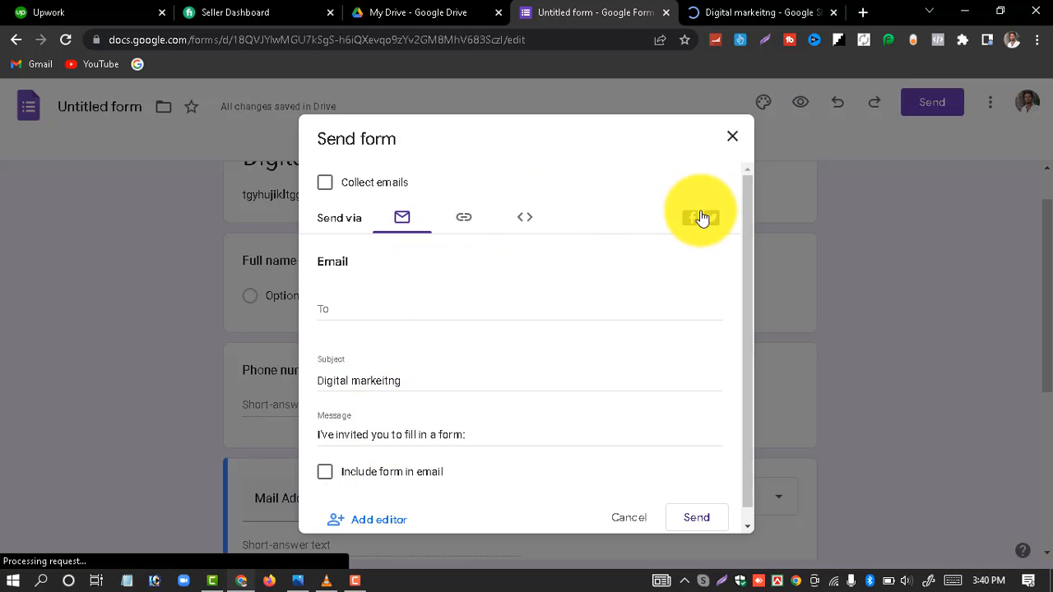
Step: Shorten the form's share link to a forms.gle URL and copy it
left_click(463, 220)
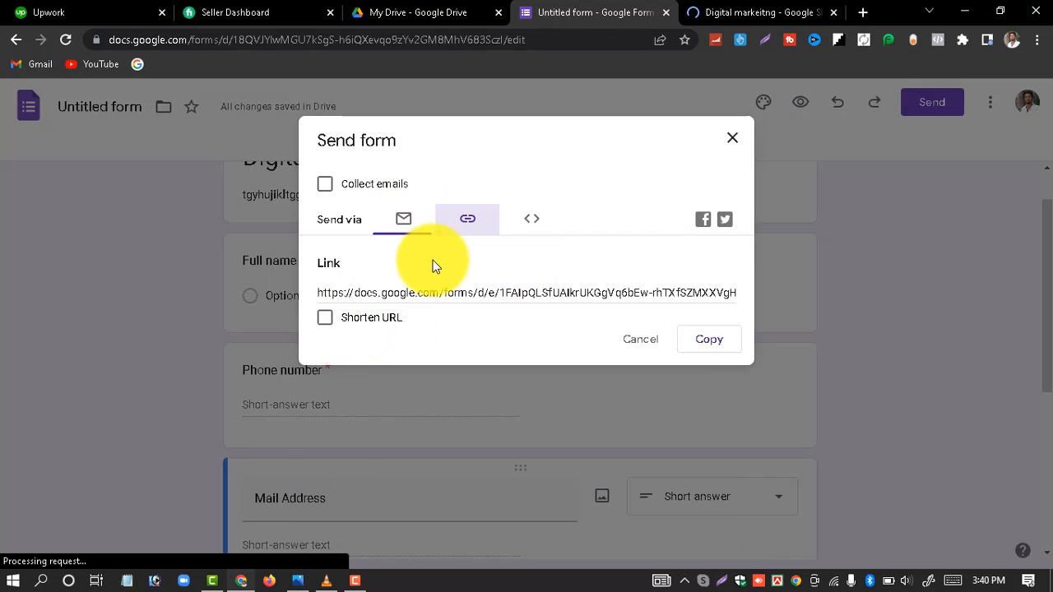
left_click(467, 222)
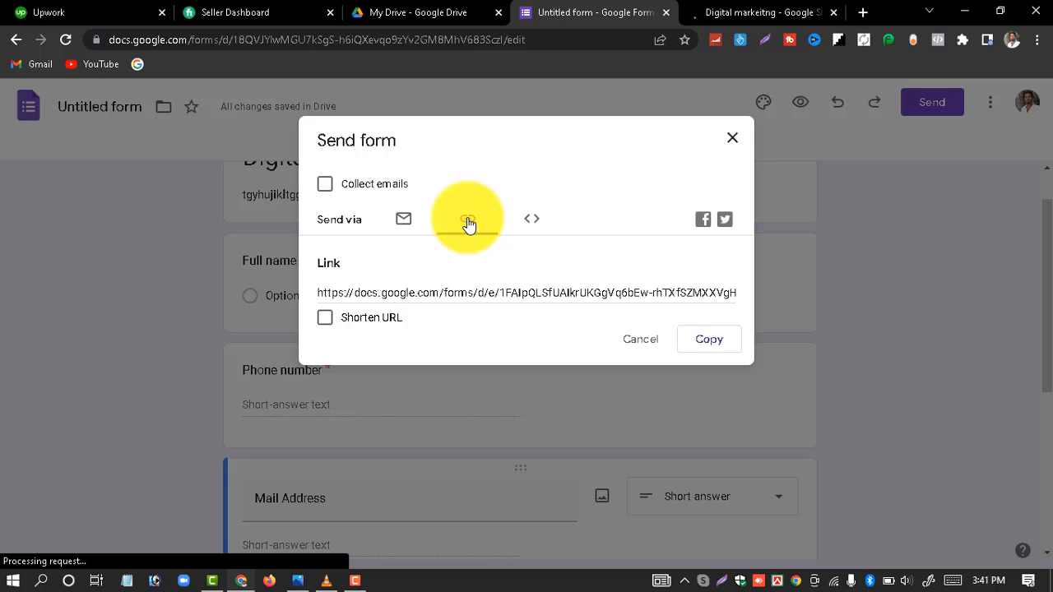
left_click(325, 318)
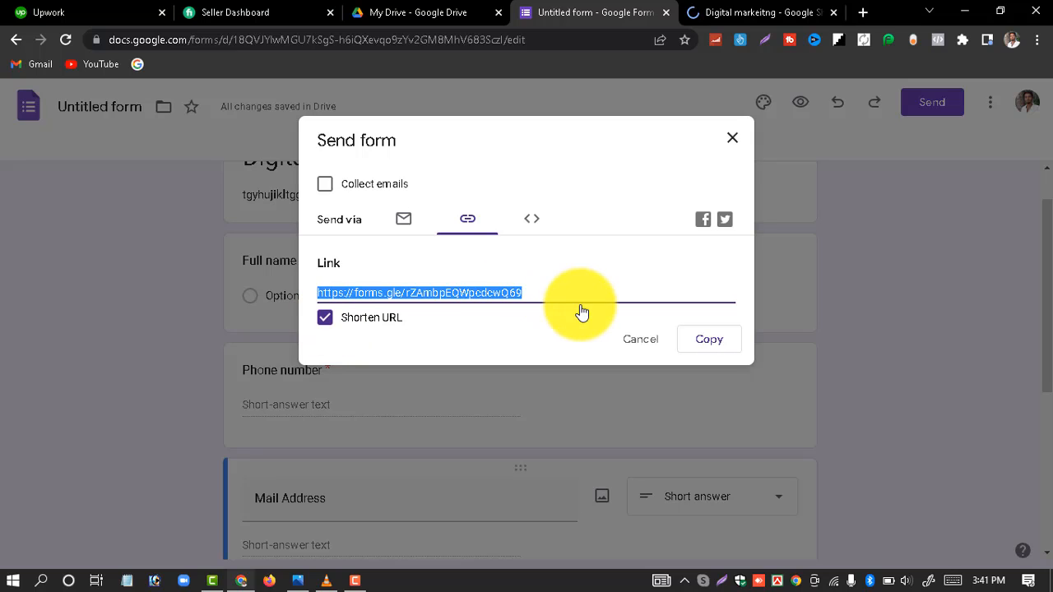
left_click(706, 343)
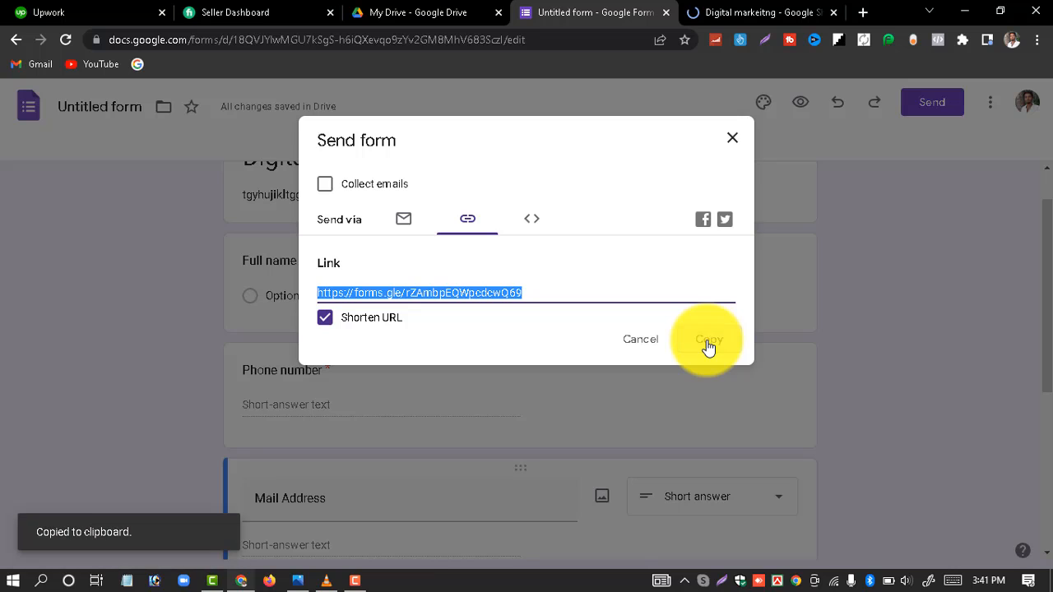
Step: Open a maximized window in another Chrome profile and load the pasted forms.gle link
left_click(1010, 41)
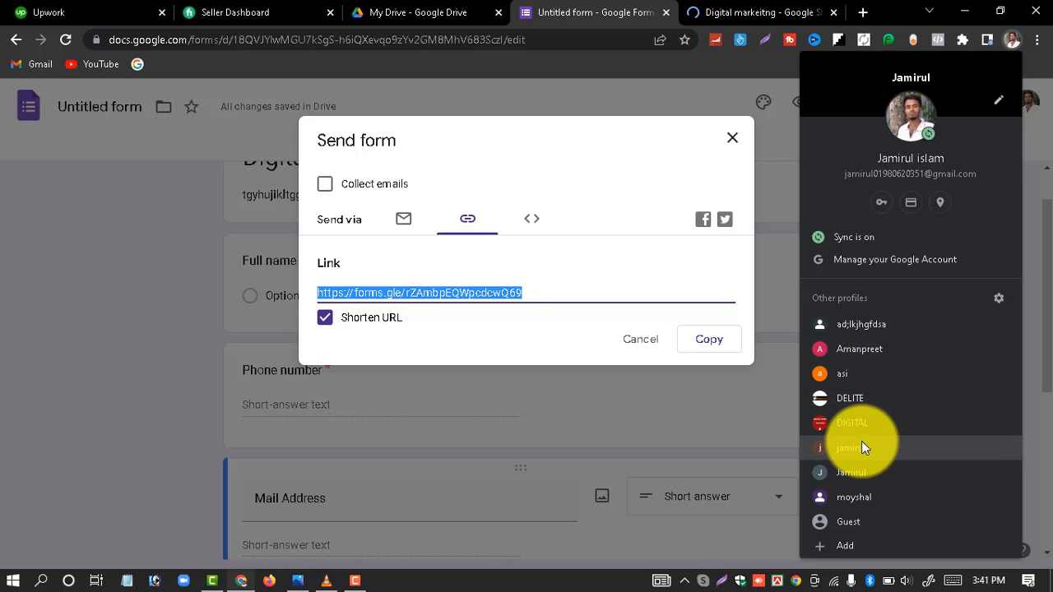
left_click(872, 358)
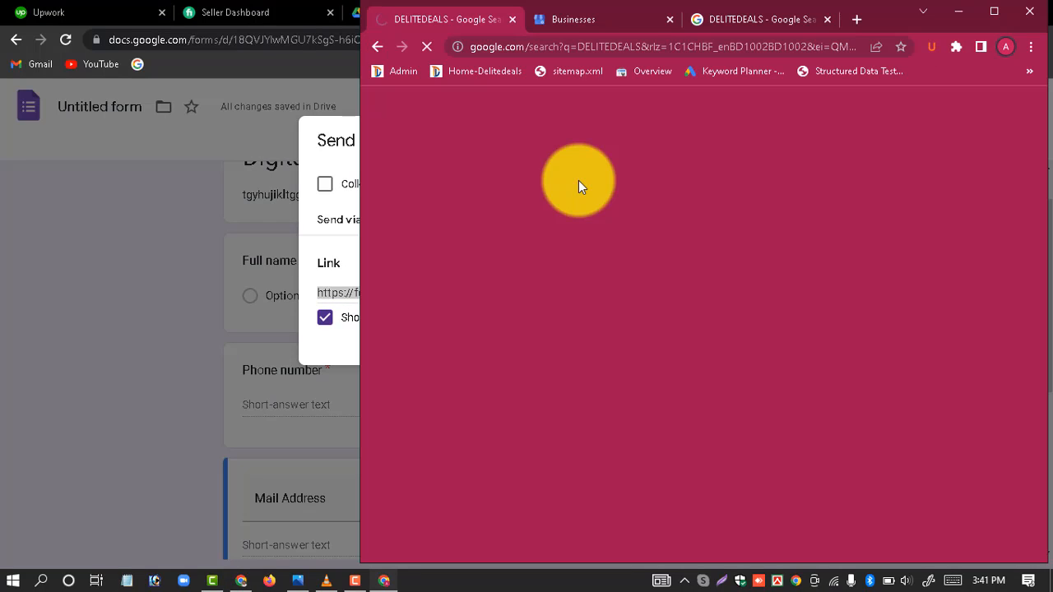
left_click(993, 11)
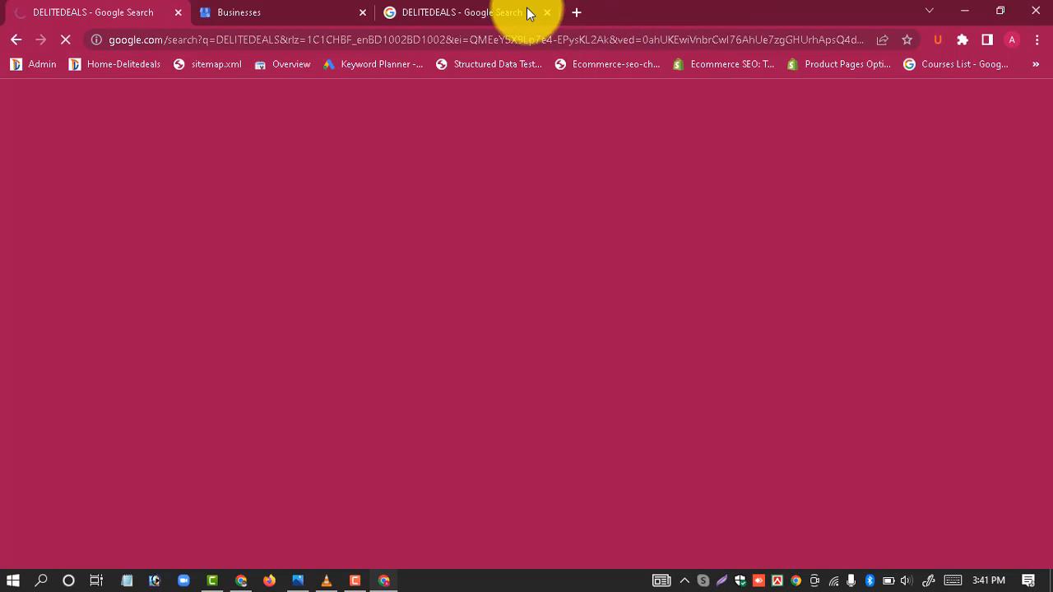
left_click(585, 12)
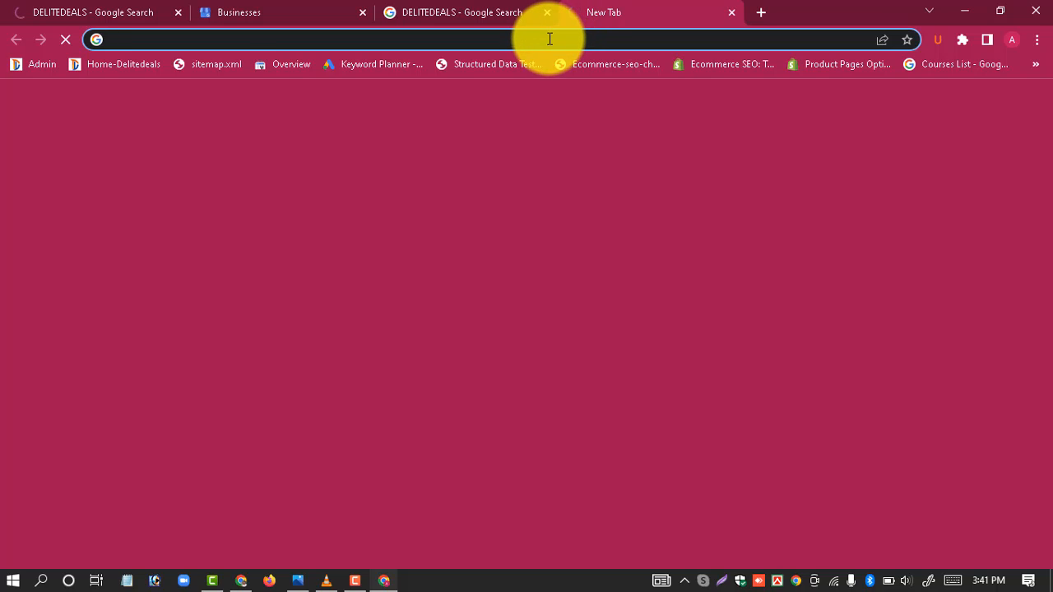
key("ctrl+v")
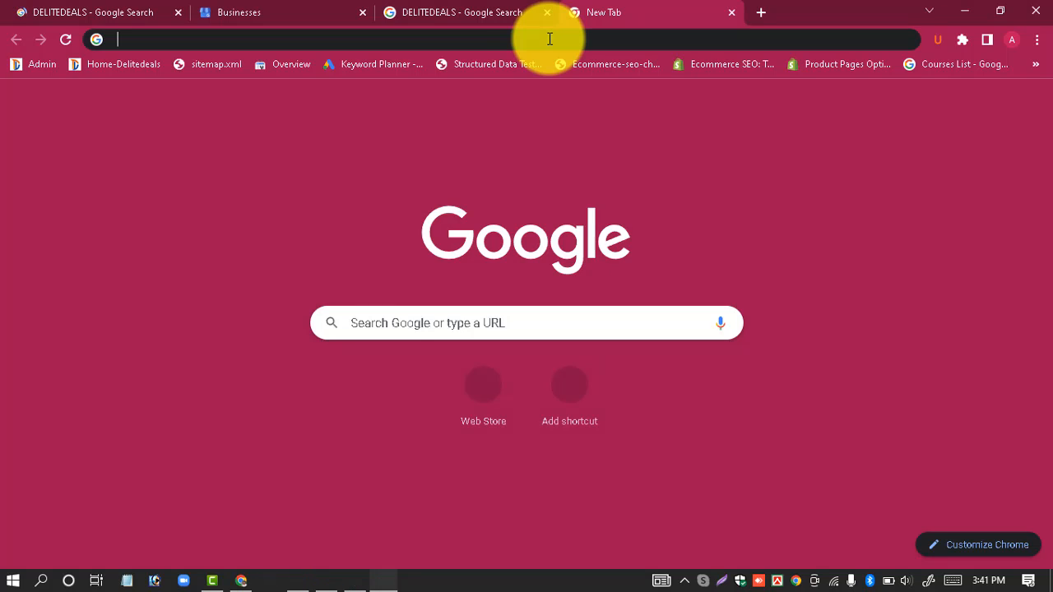
left_click(549, 38)
key("ctrl+v")
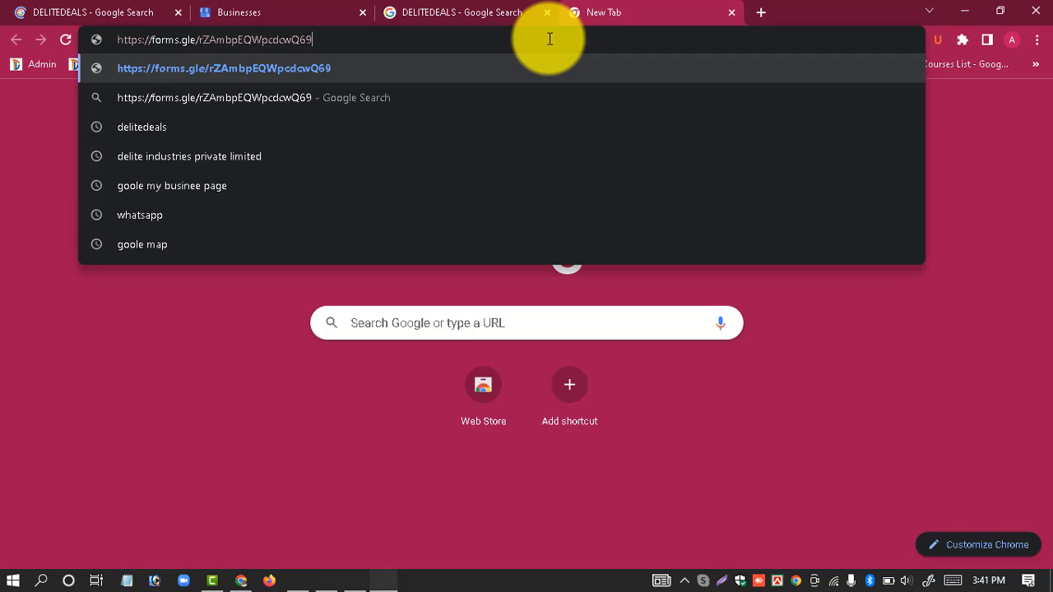
key("Return")
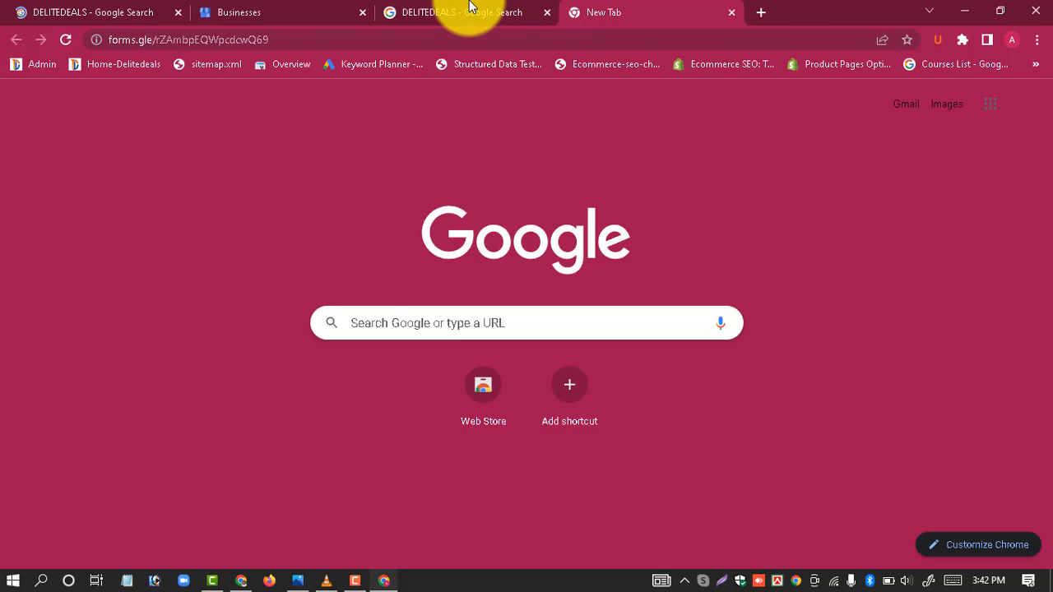
Step: Resubmit the stuck short link, then close the stalled window
left_click(469, 9)
left_click(630, 7)
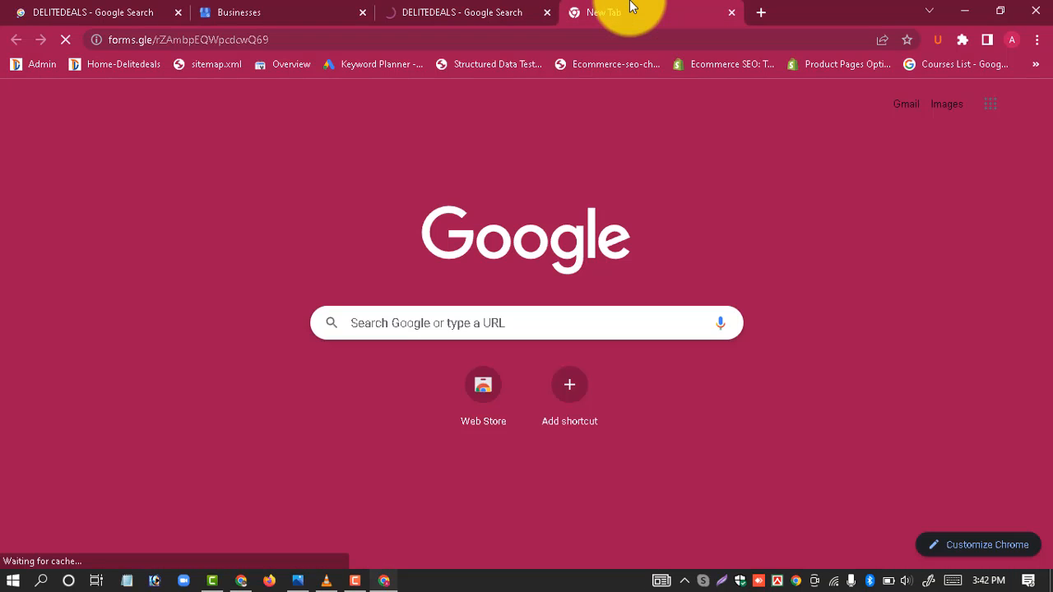
left_click(581, 37)
key("ctrl+c")
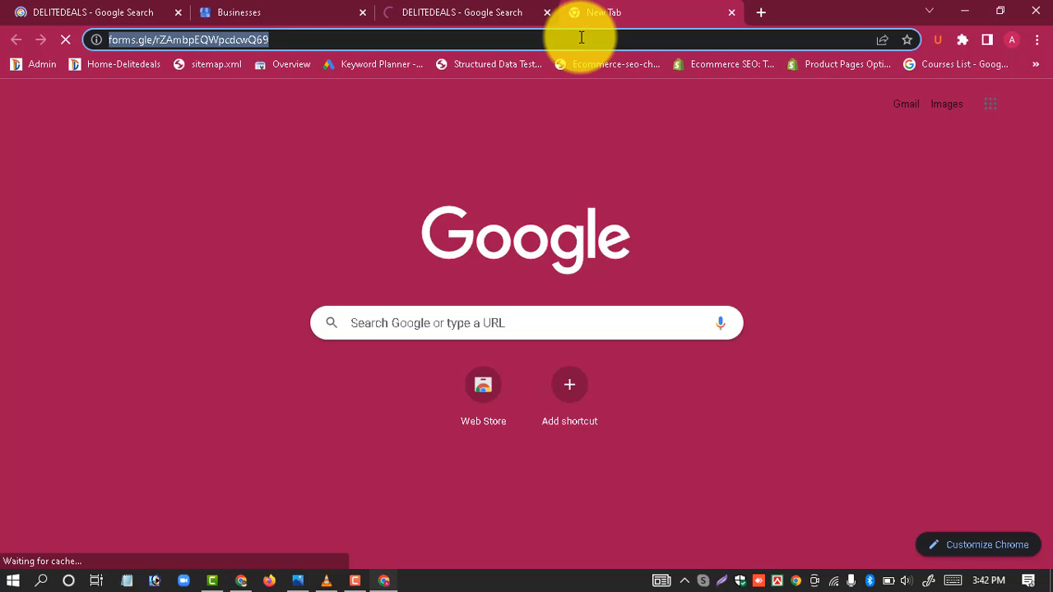
key("Return")
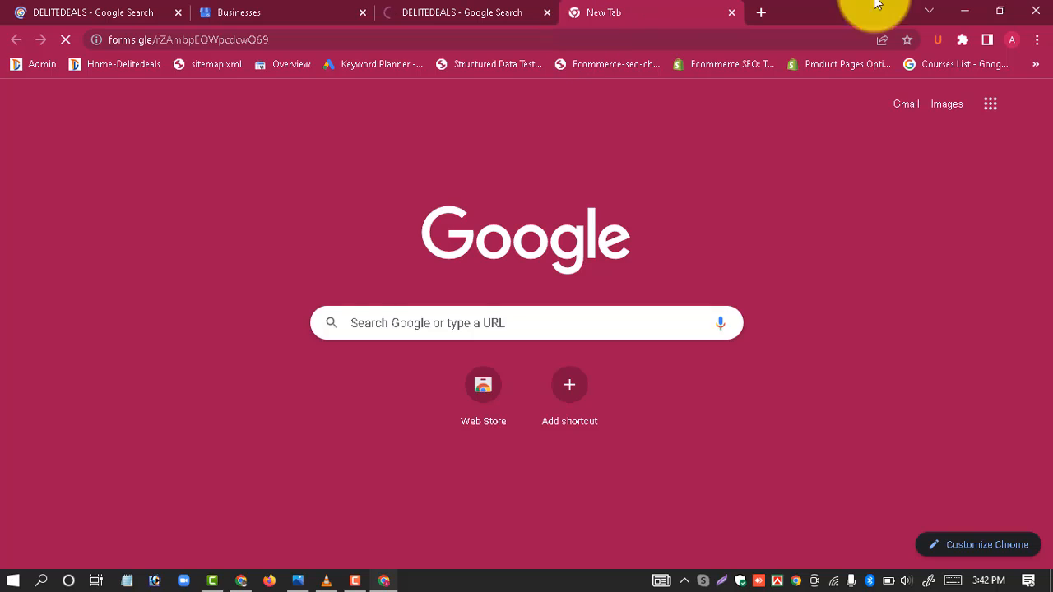
left_click(1041, 3)
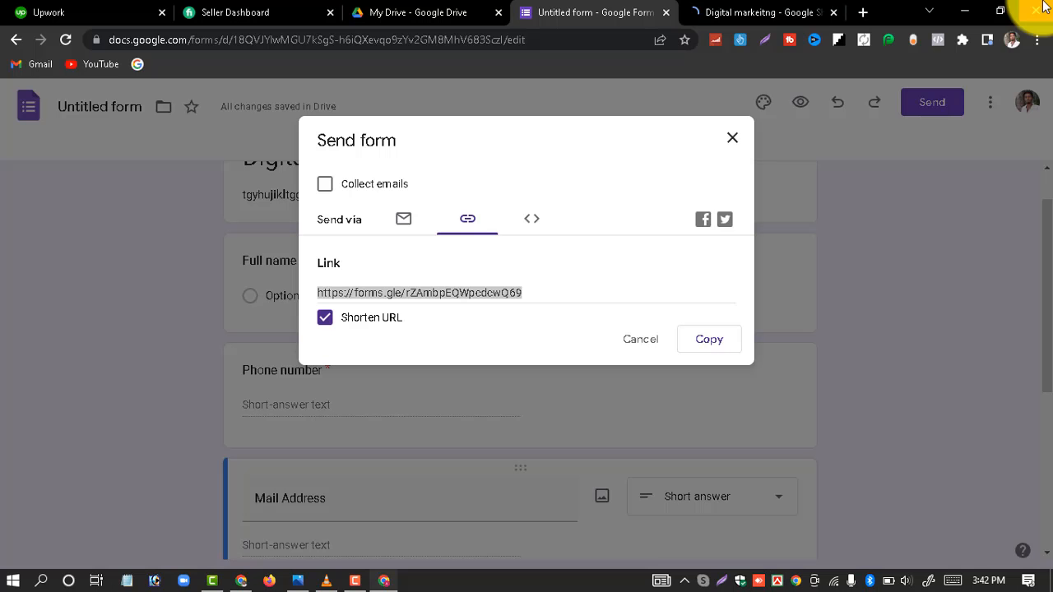
Step: Open another profile's window and load the pasted forms.gle short link, retrying once
left_click(1007, 45)
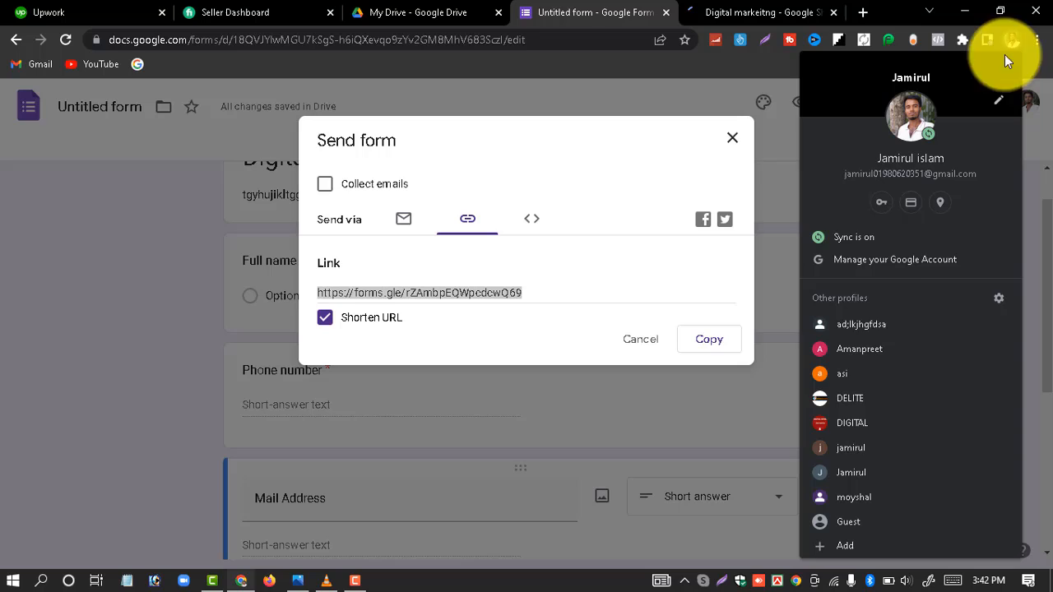
left_click(825, 458)
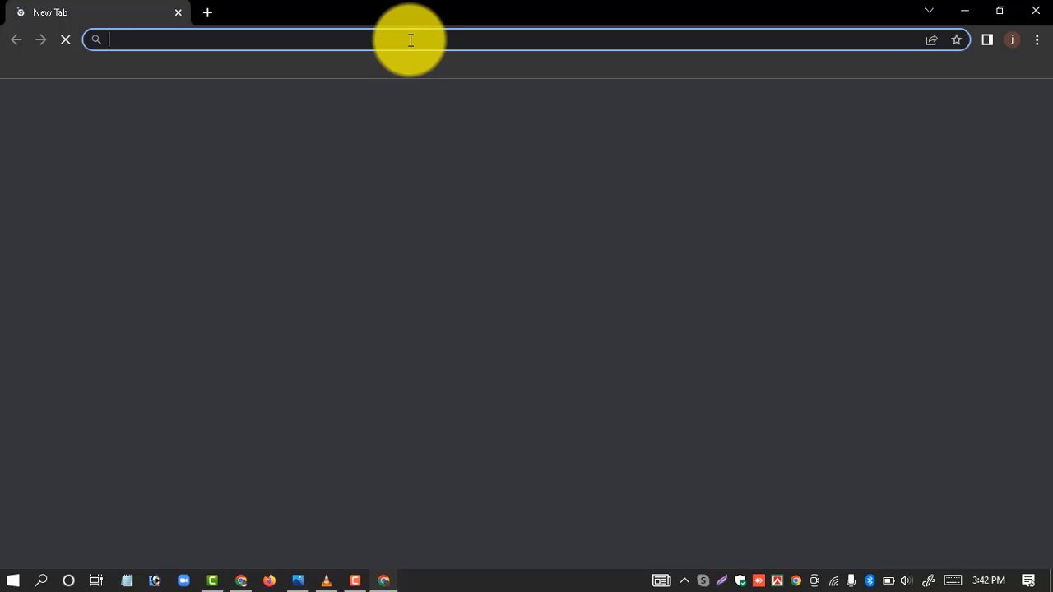
left_click(410, 39)
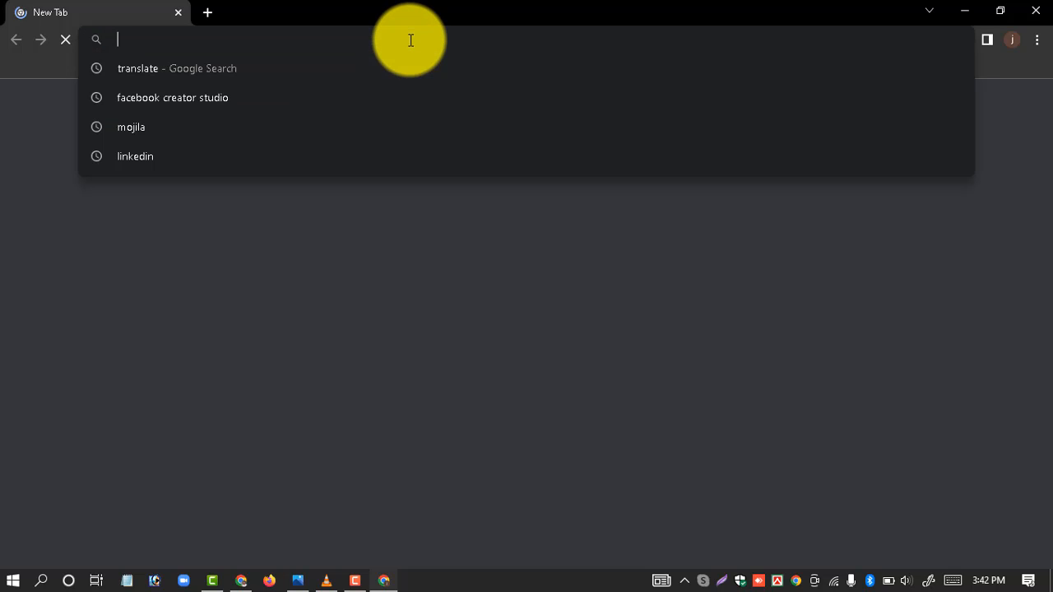
key("ctrl+v")
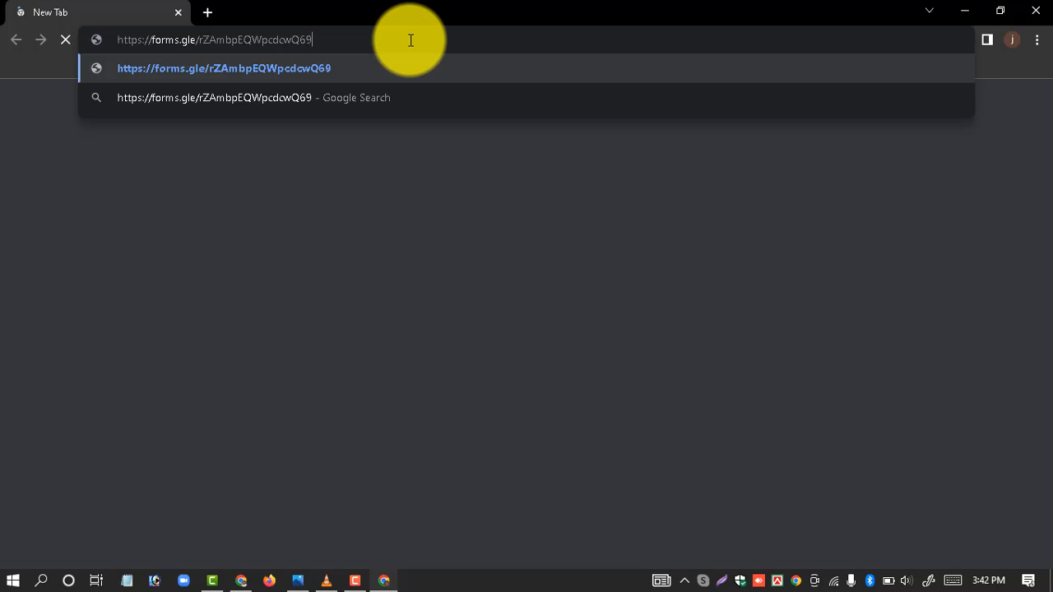
key("Return")
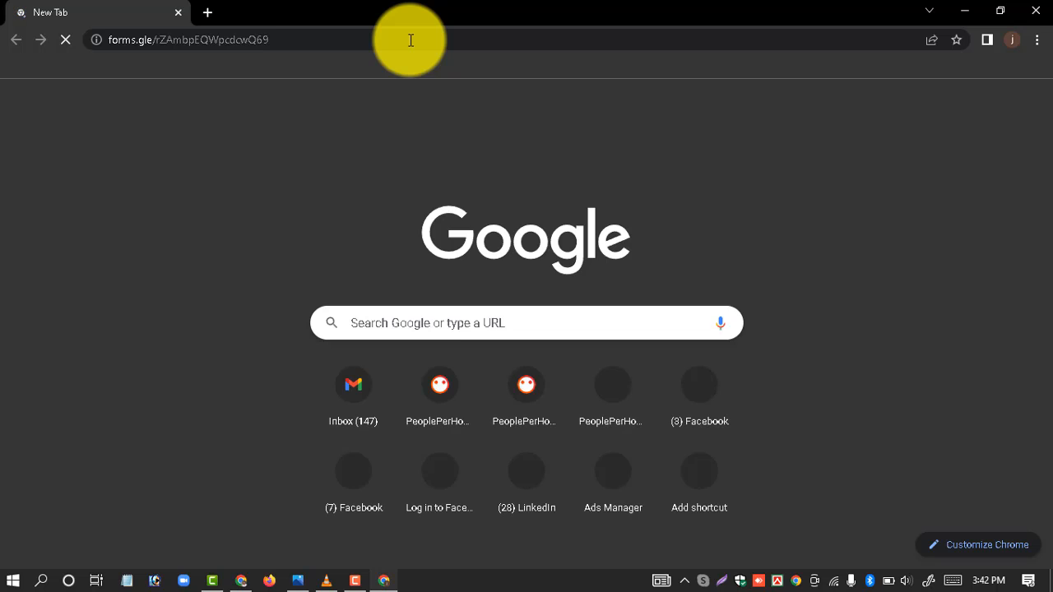
left_click(410, 39)
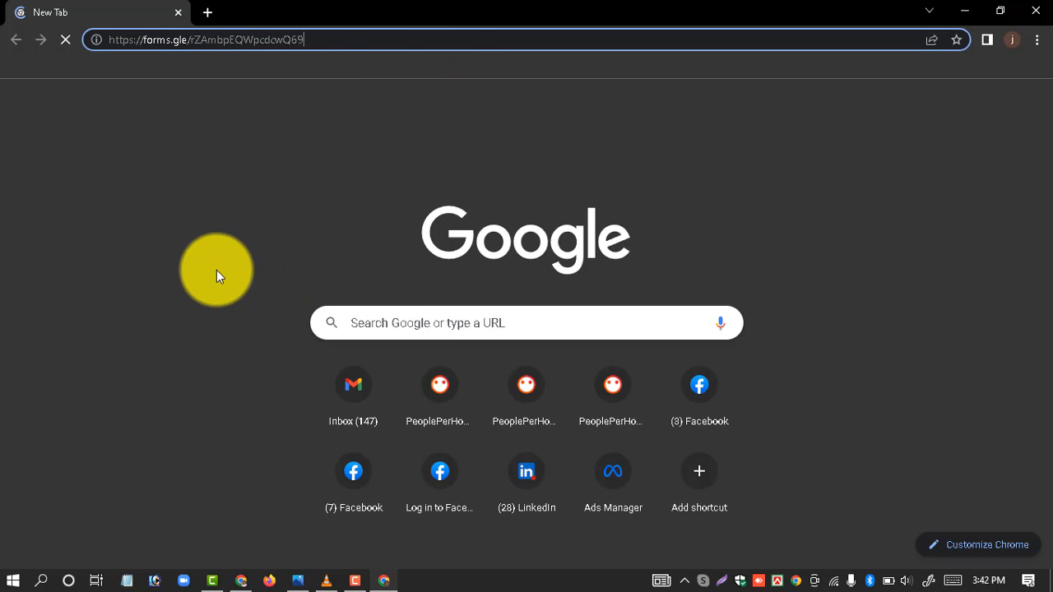
Step: Choose Option 1 for Full name and enter the phone number
left_click(449, 40)
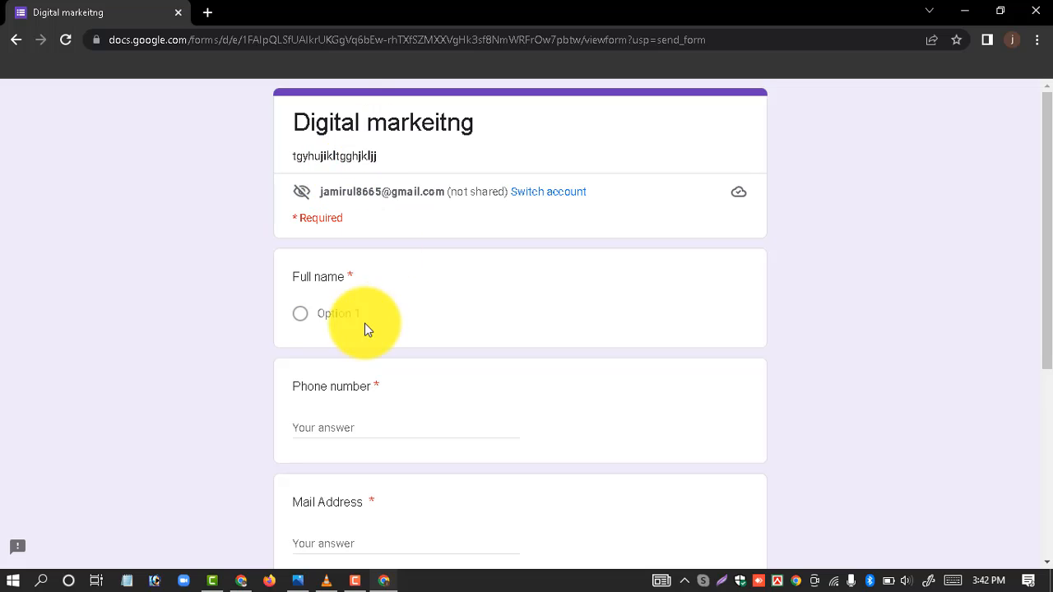
left_click(299, 314)
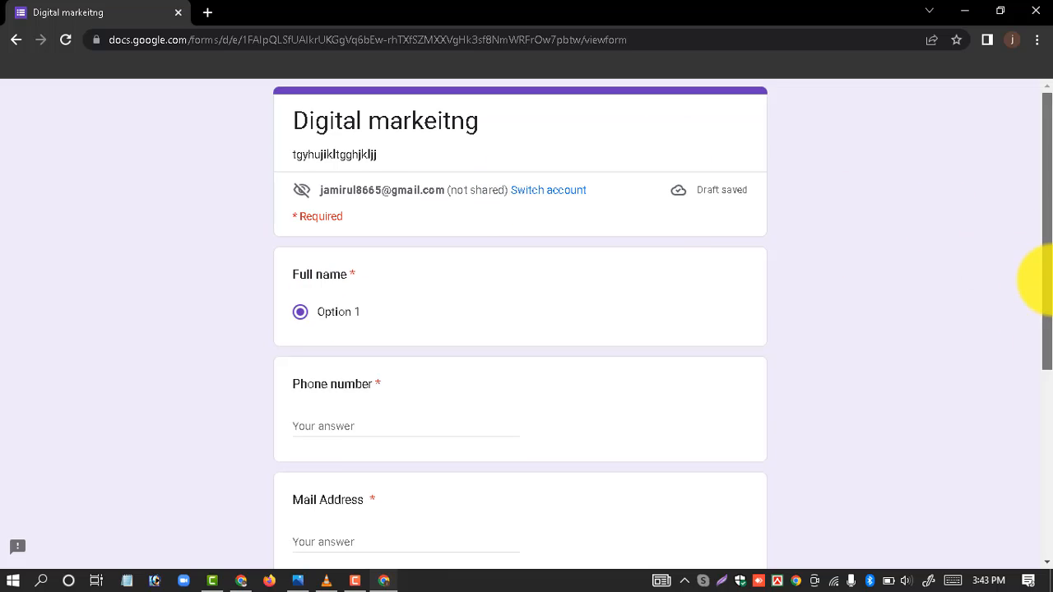
scroll(1036, 296, "down", 1)
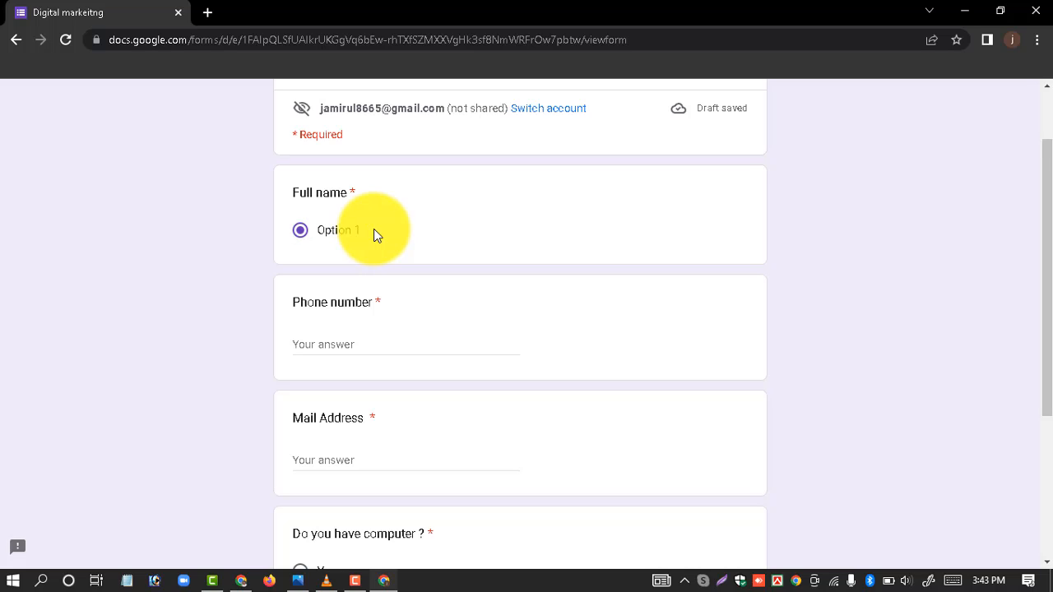
left_click(328, 350)
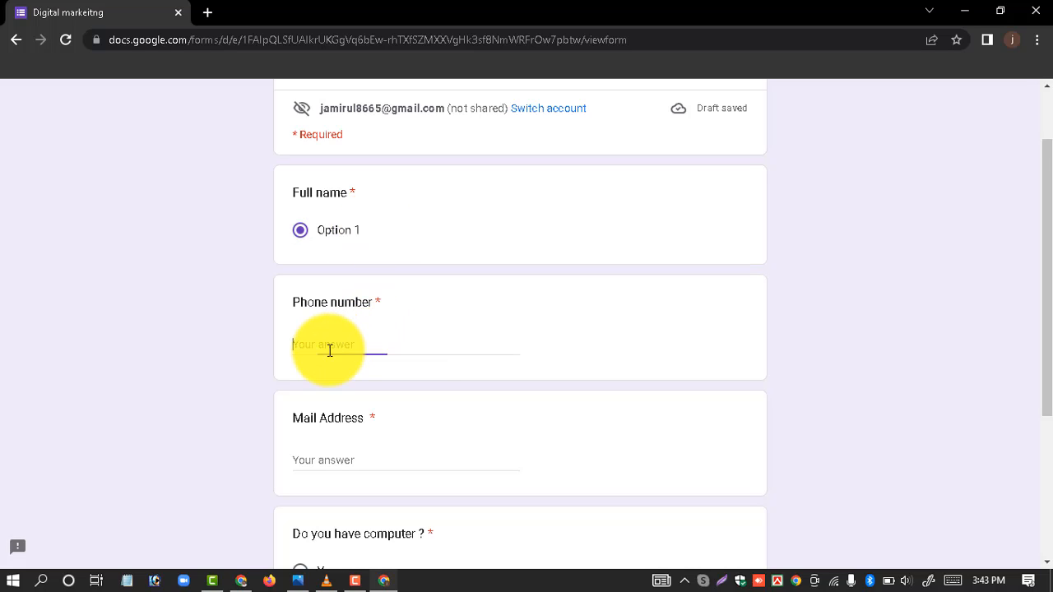
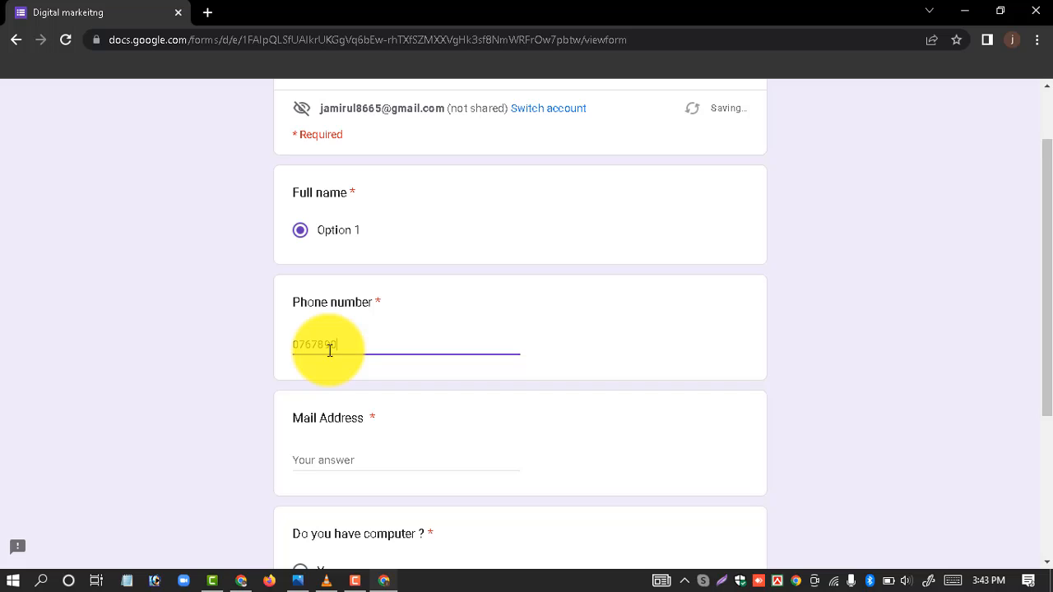
Step: Enter the e-mail address, answer Yes to having a computer, and submit
left_click(310, 466)
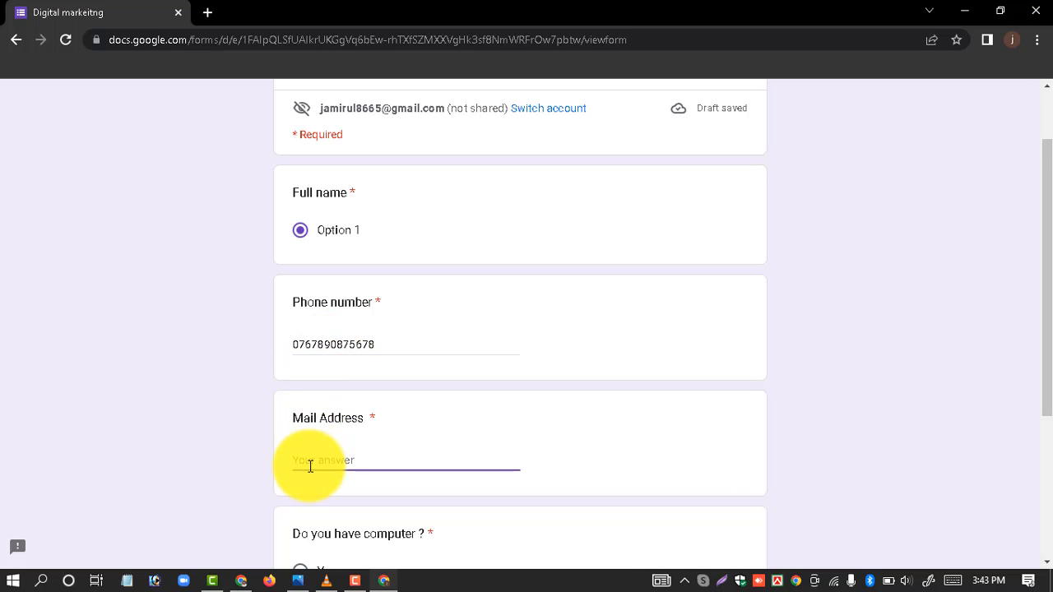
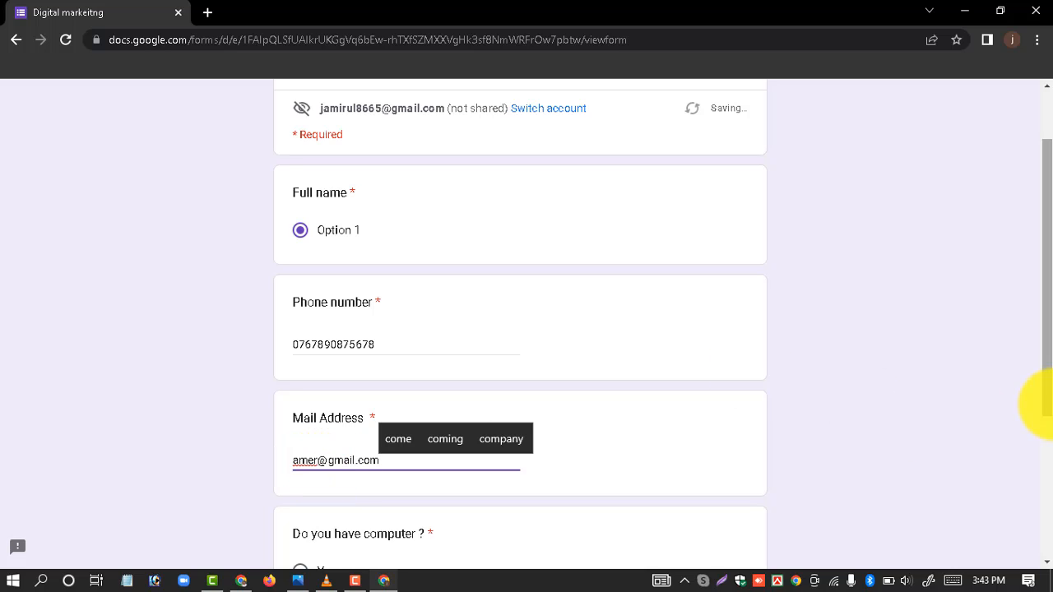
left_click_drag(1046, 377, 1046, 470)
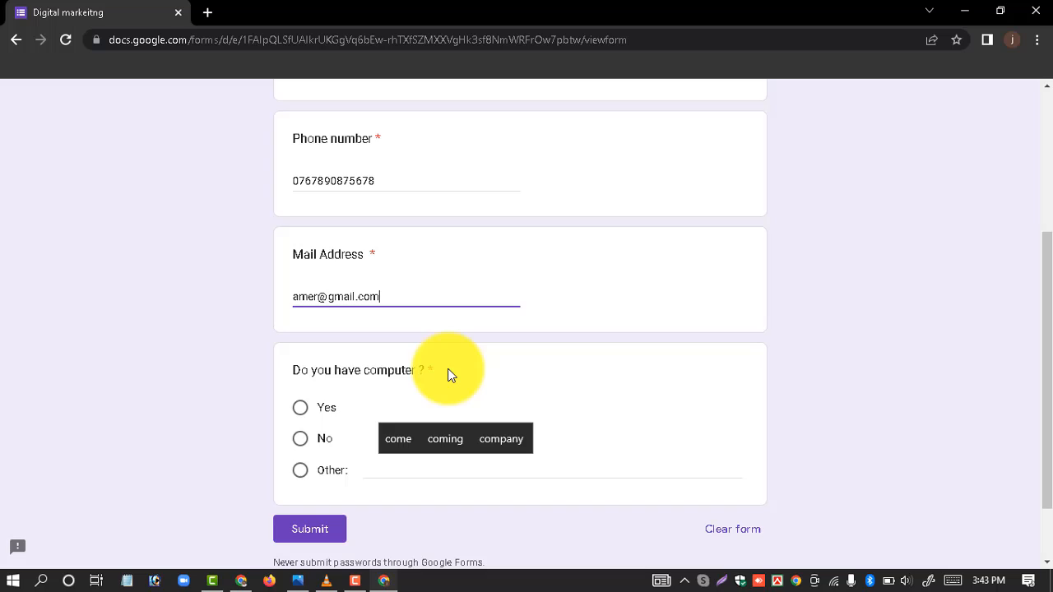
left_click(301, 412)
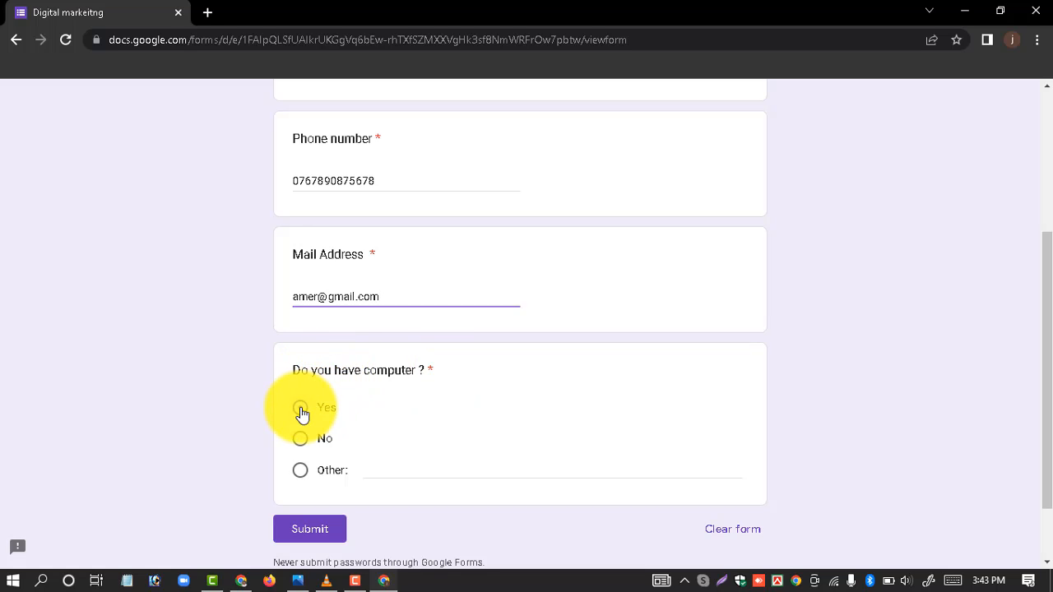
left_click(298, 533)
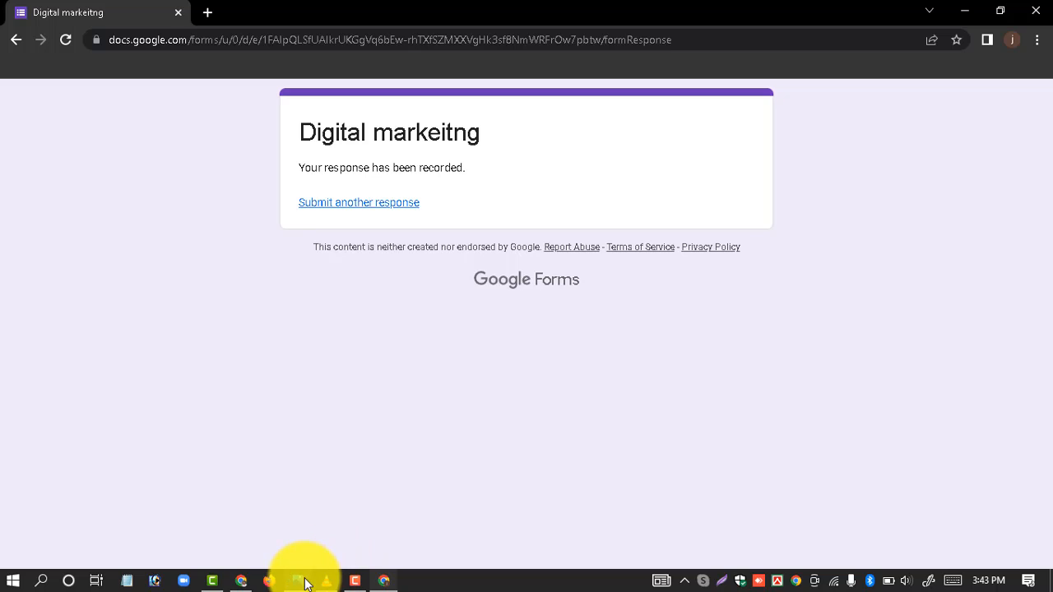
mouse_move(240, 588)
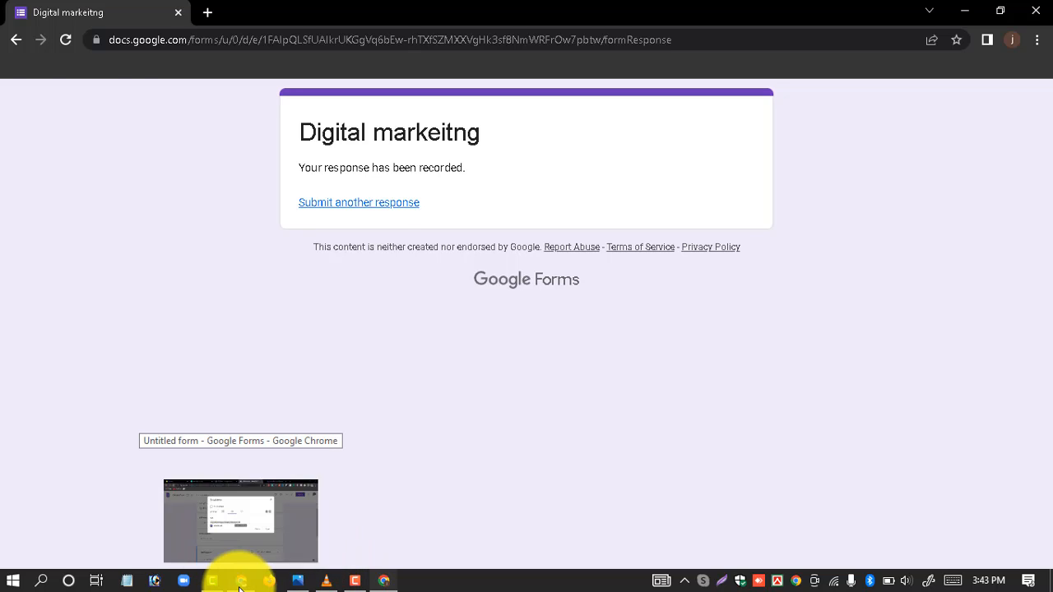
Step: Return to the owner's window and view the new response in row 2 of the sheet
left_click(237, 565)
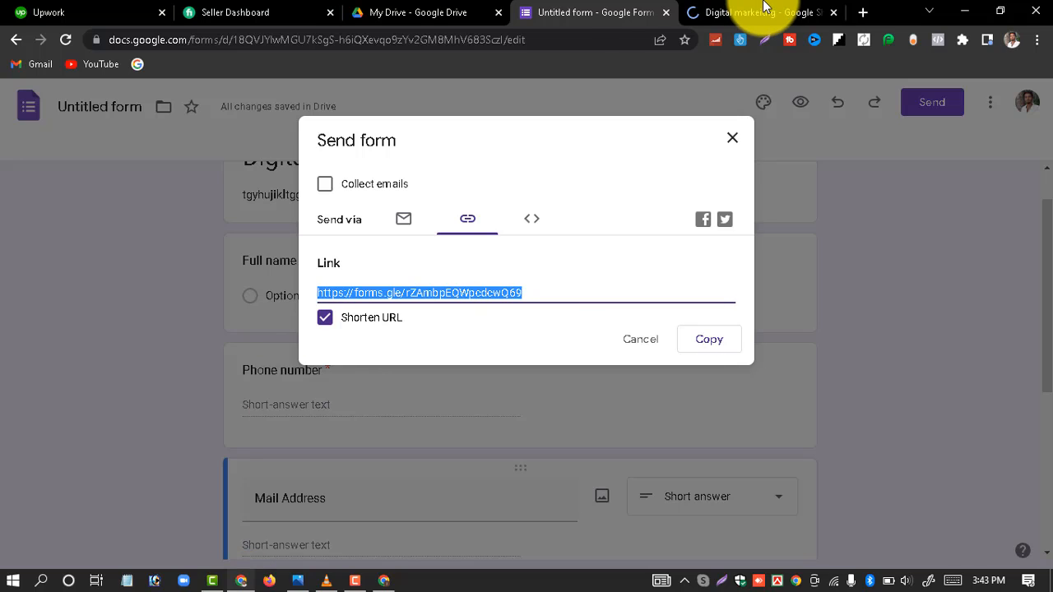
left_click(763, 11)
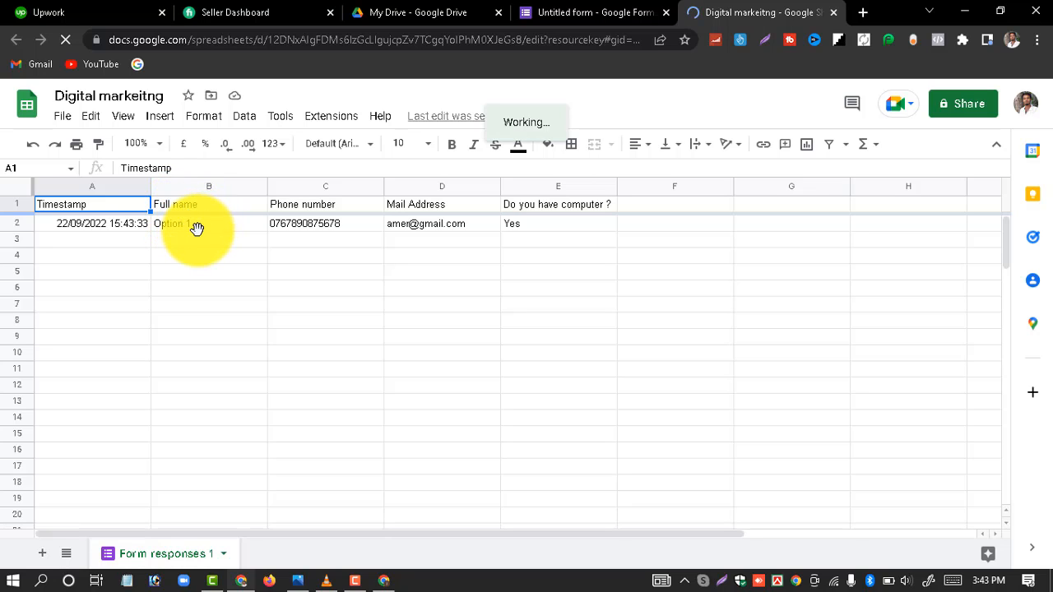
left_click(540, 9)
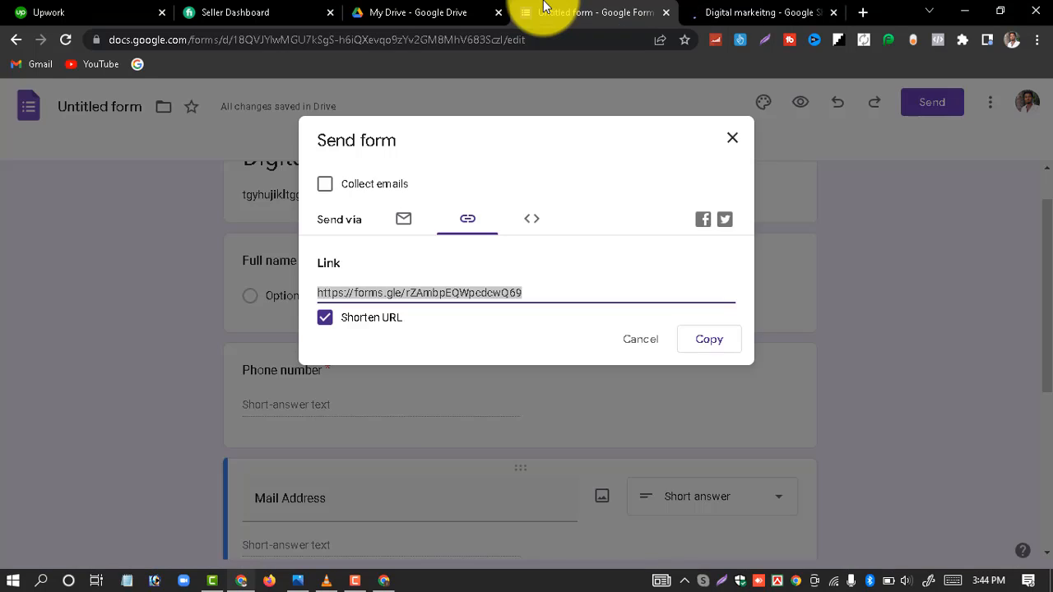
left_click(720, 8)
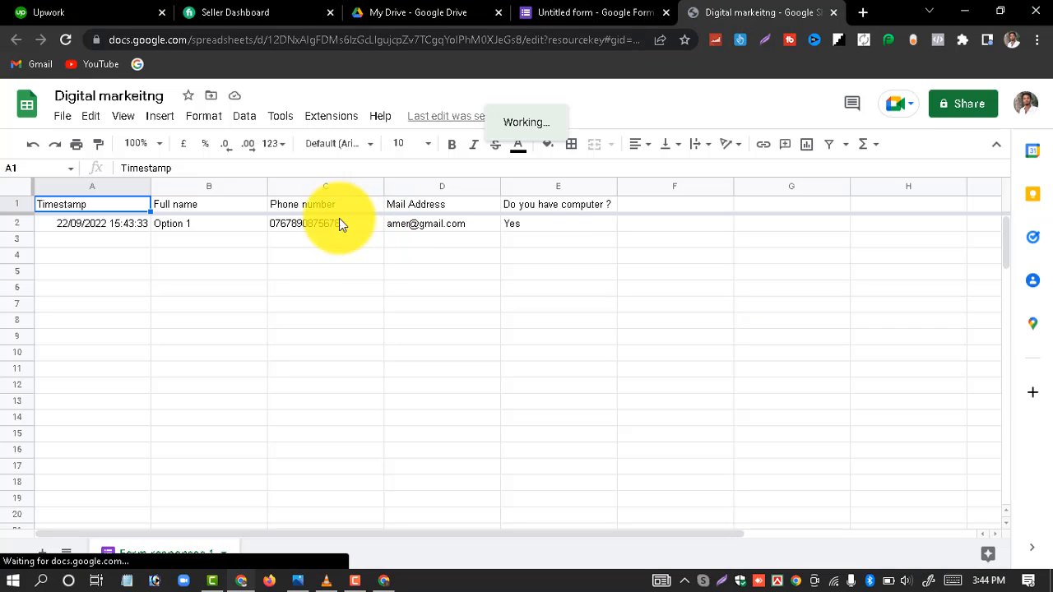